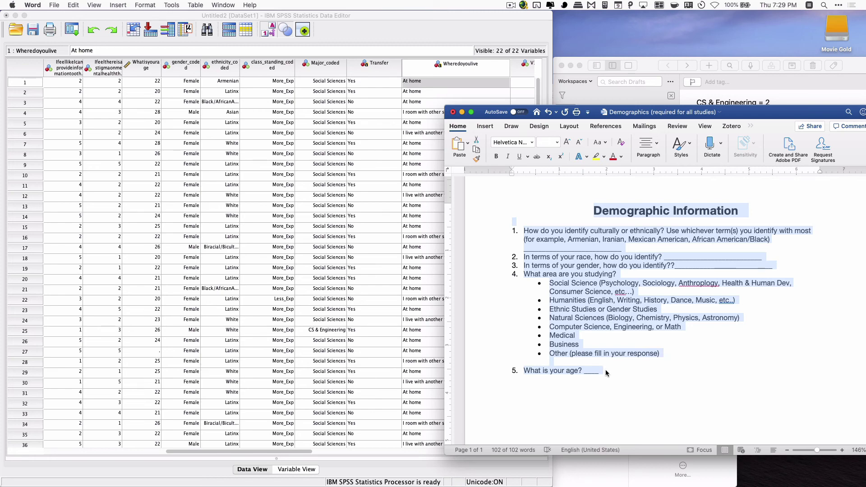
Review the demographic questions on ethnicity, race, gender and area of study in the Word questionnaire.
left_click(585, 261)
left_click_drag(523, 231, 625, 251)
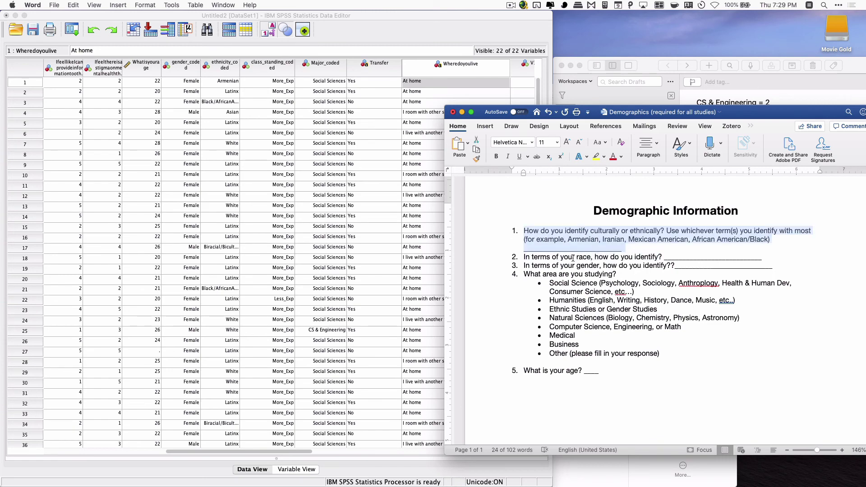
left_click_drag(523, 257, 763, 257)
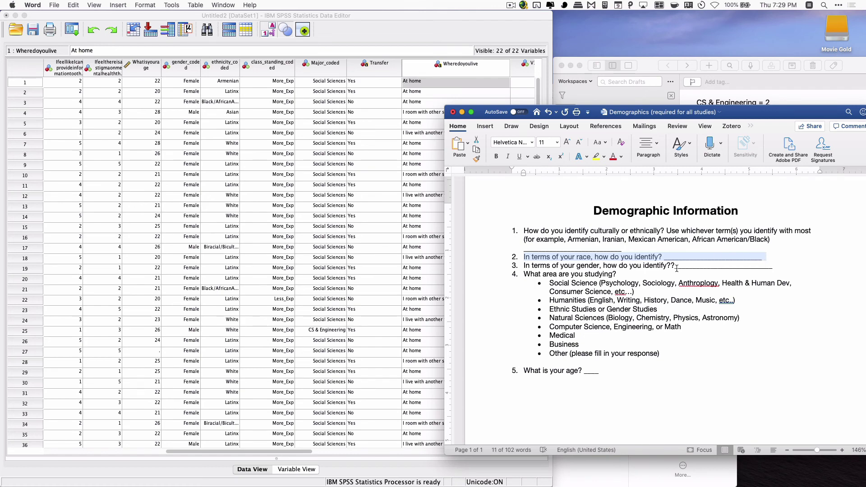
left_click_drag(522, 268, 742, 266)
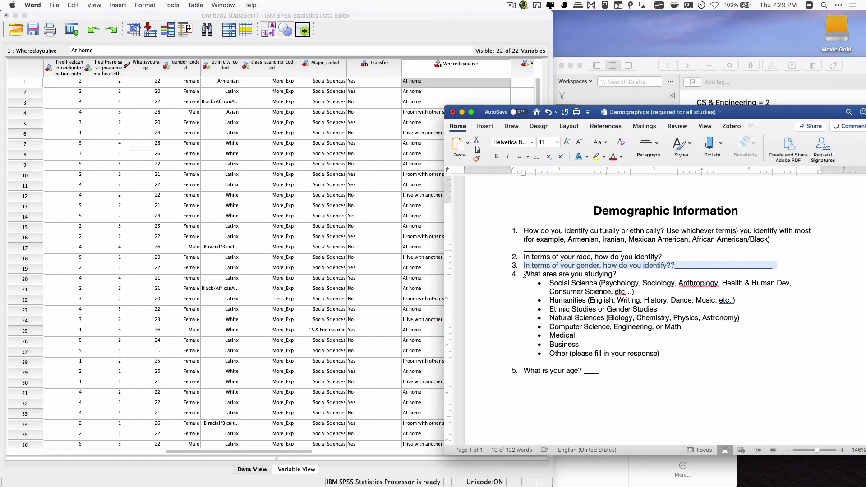
left_click_drag(524, 274, 673, 351)
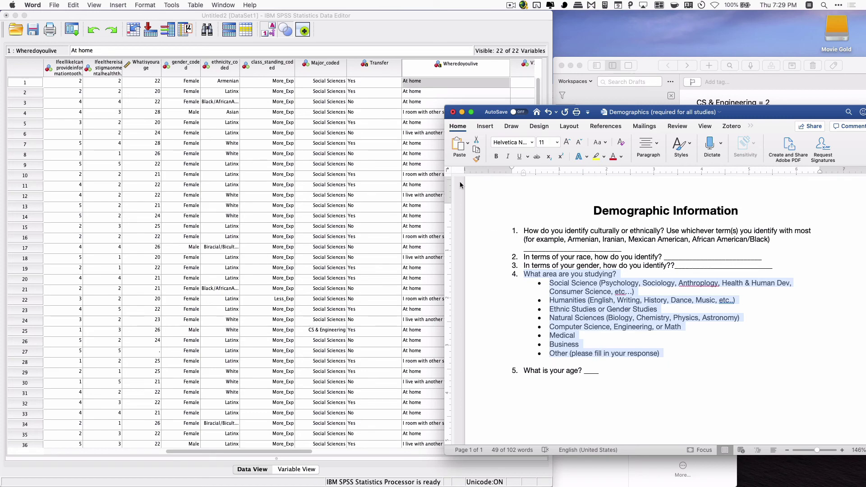
Switch to the SPSS Data Editor and delete the Transfer variable from the dataset.
left_click(390, 76)
left_click(427, 69)
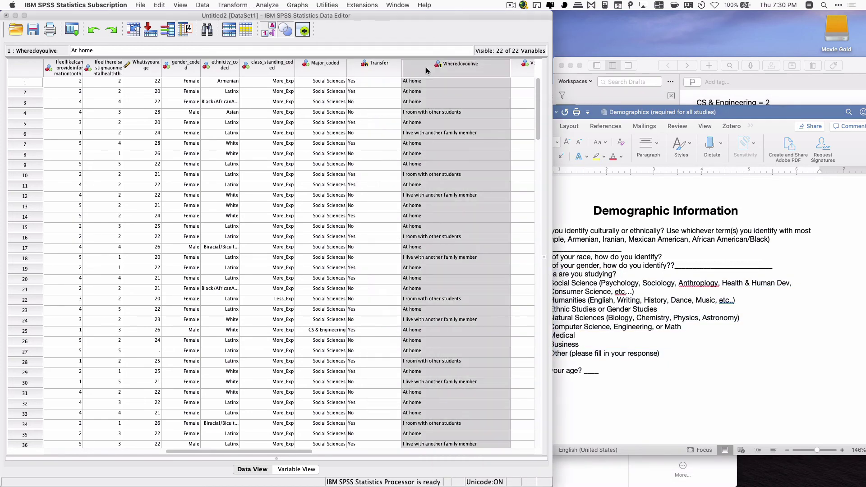
double_click(374, 73)
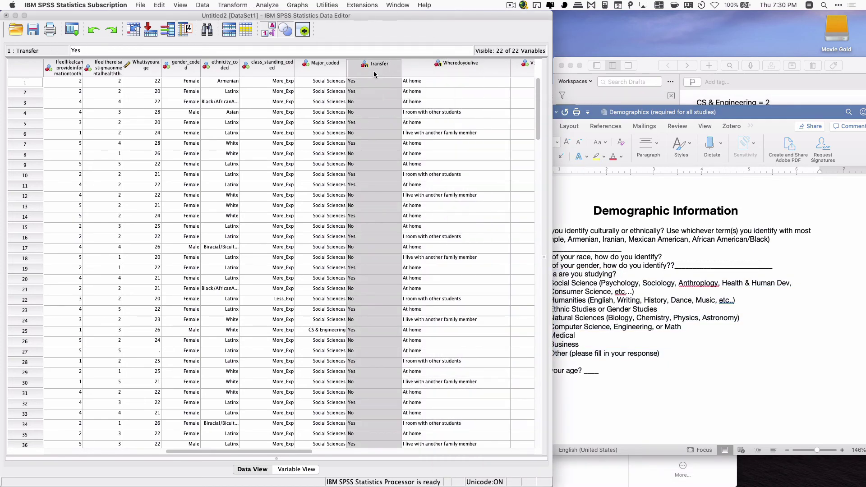
left_click(264, 471)
left_click(328, 71)
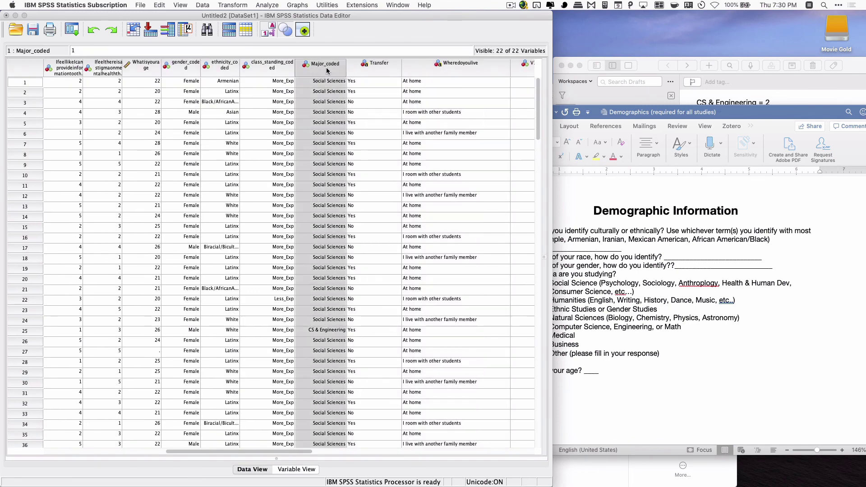
right_click(328, 71)
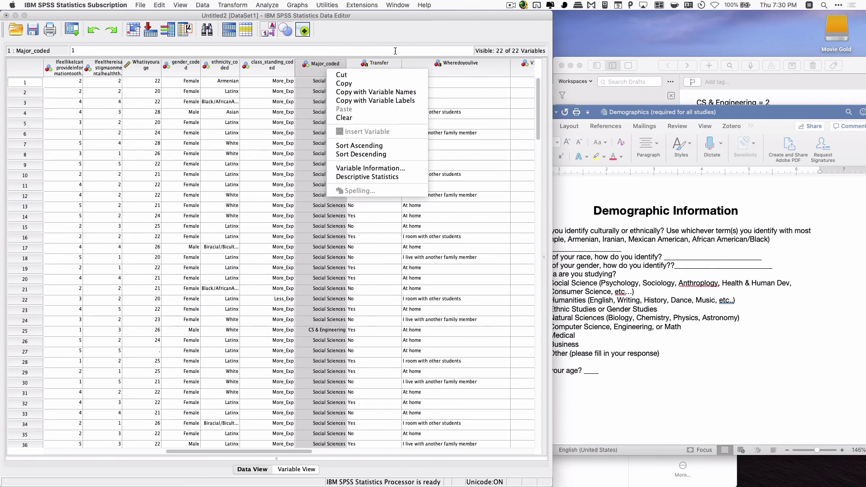
left_click(378, 71)
left_click(378, 73)
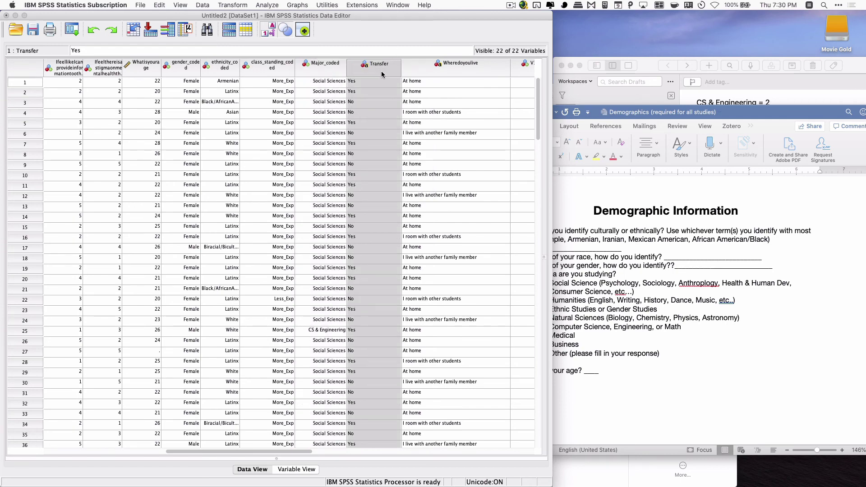
right_click(380, 72)
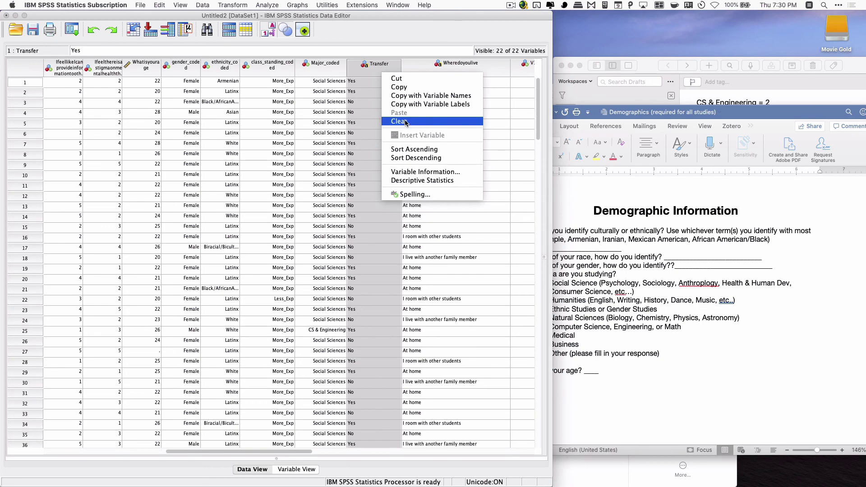
left_click(406, 122)
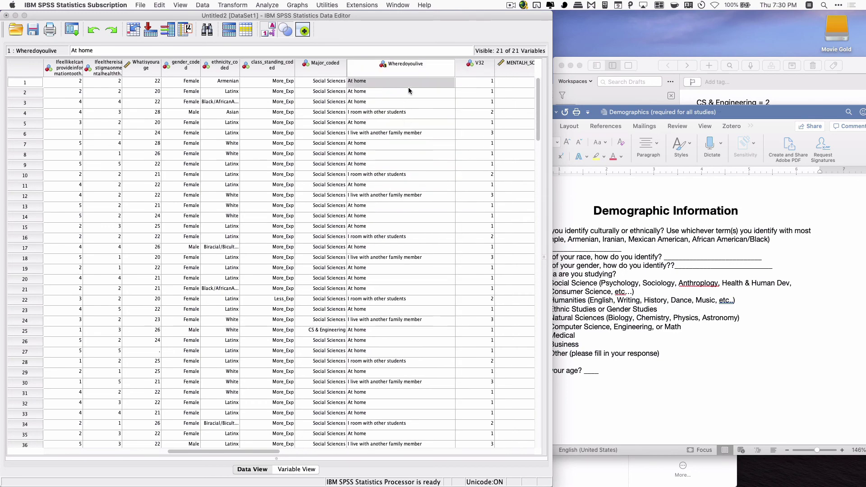
Delete the Wheredoyoulive variable from the dataset.
left_click(417, 71)
right_click(420, 72)
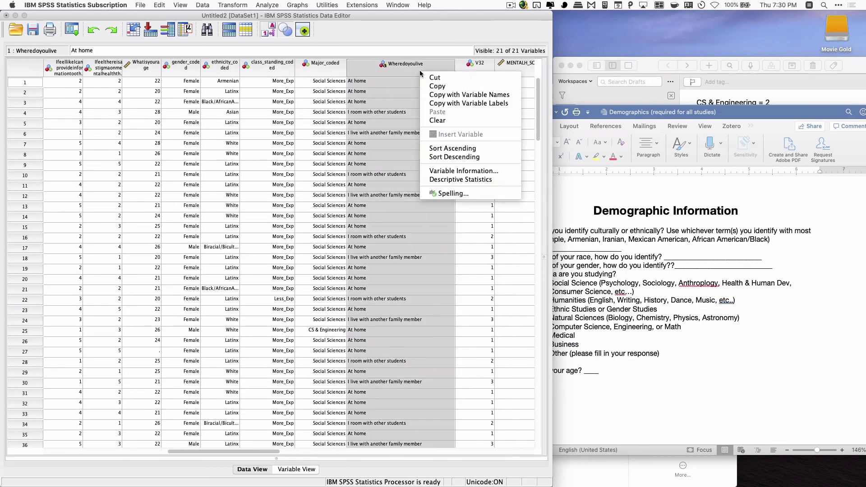
left_click(438, 120)
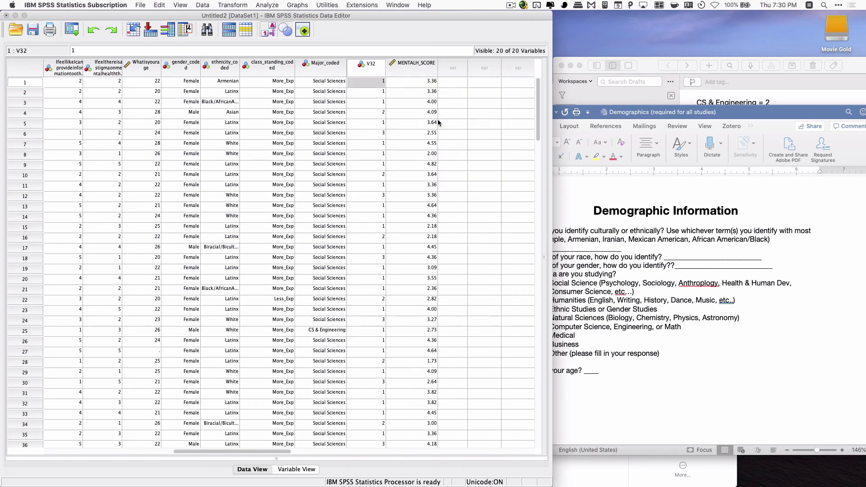
Delete the V32 variable located between Major_coded and MENTALH_SCORE.
left_click(282, 72)
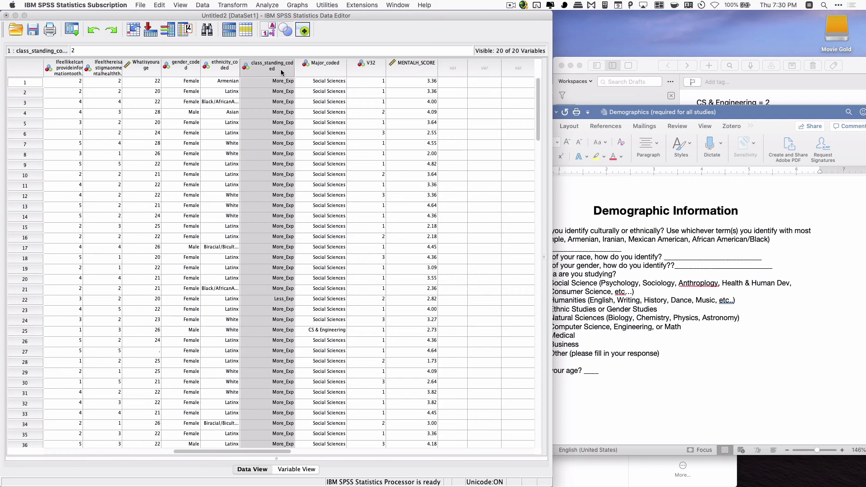
left_click(366, 73)
right_click(365, 73)
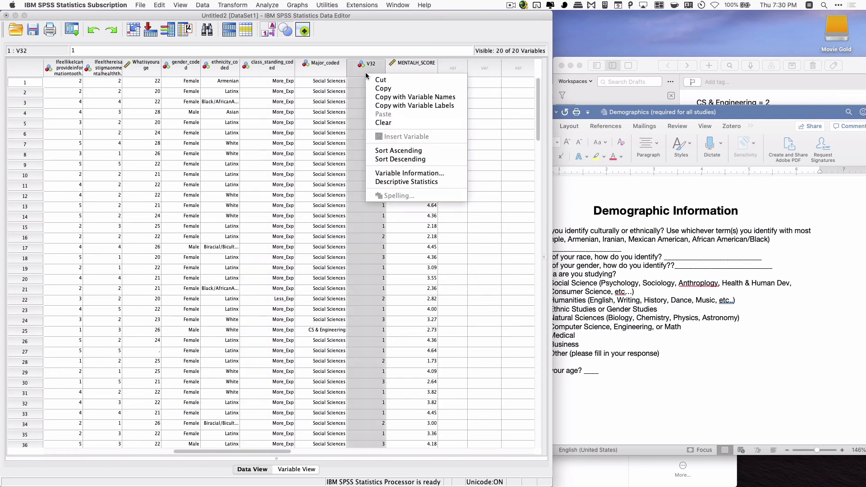
left_click(383, 122)
scroll(384, 124, "left", 5)
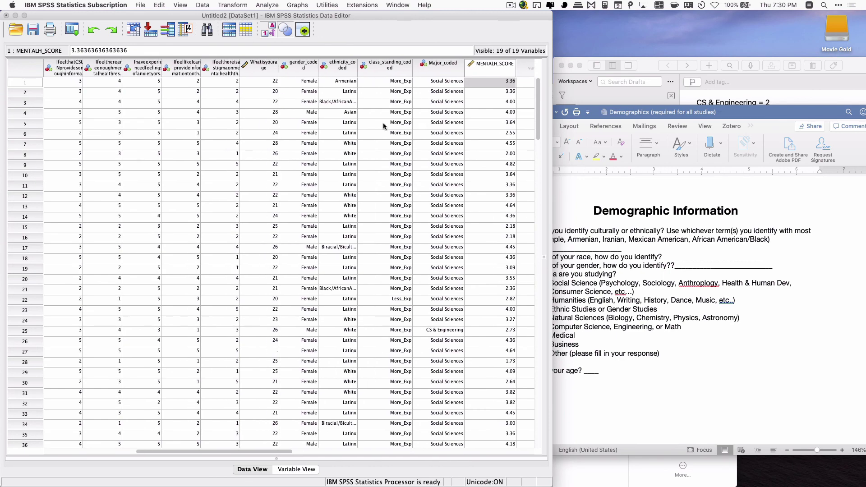
scroll(383, 125, "right", 3)
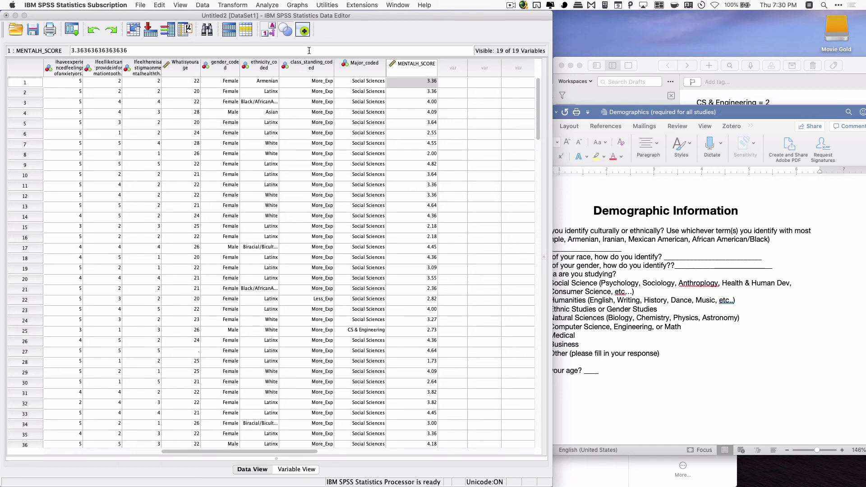
Show the numeric codes behind the coded demographic variables, then restore the value labels.
left_click(272, 32)
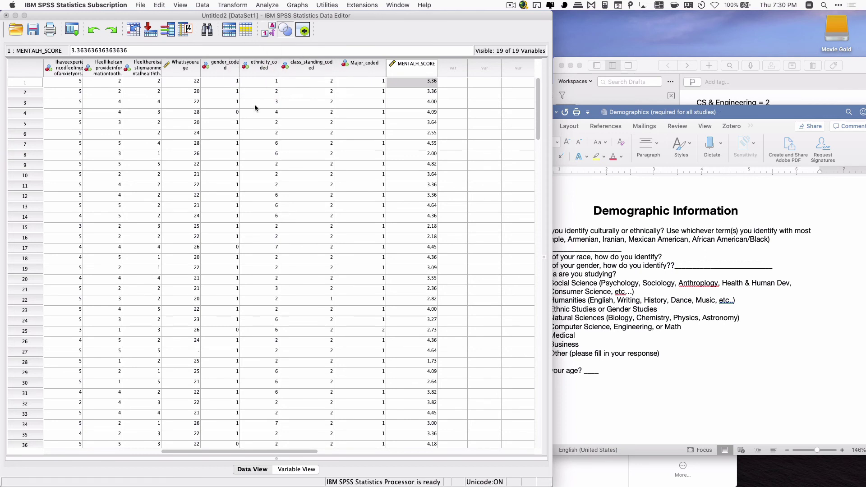
left_click(233, 83)
left_click(269, 33)
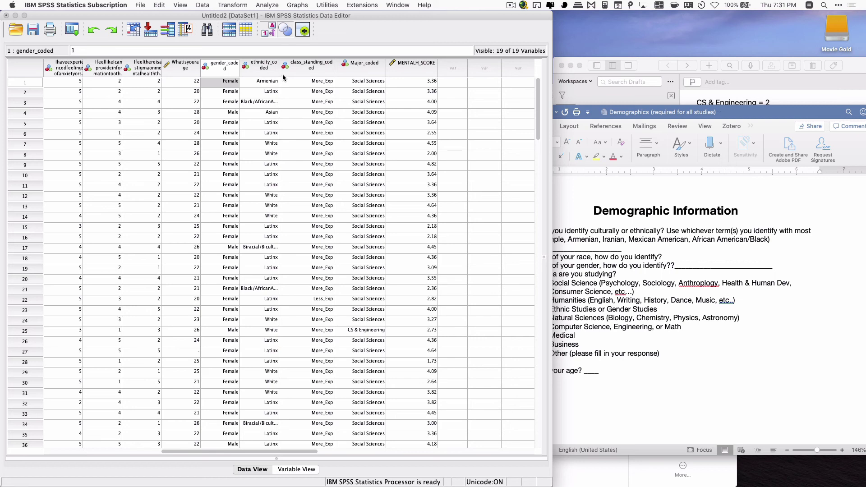
Examine the remaining columns: gender, class standing, the MENTALH_SCORE variable and the survey items back to Timestamp.
left_click(227, 75)
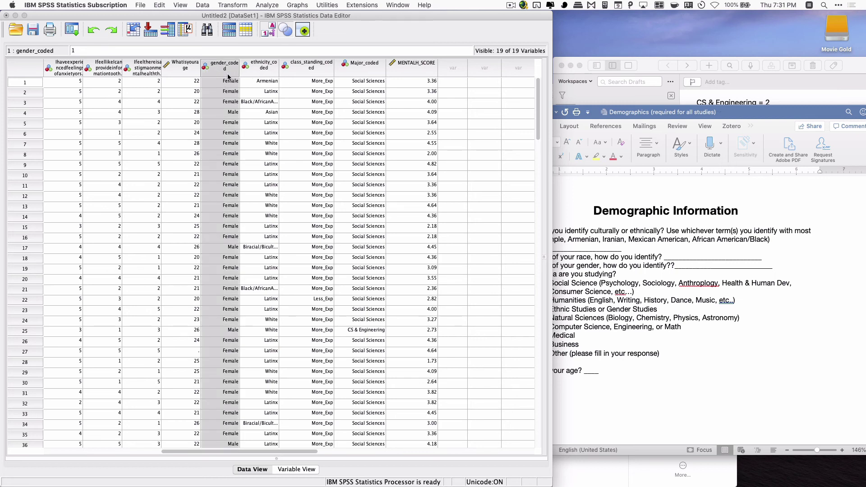
left_click(317, 75)
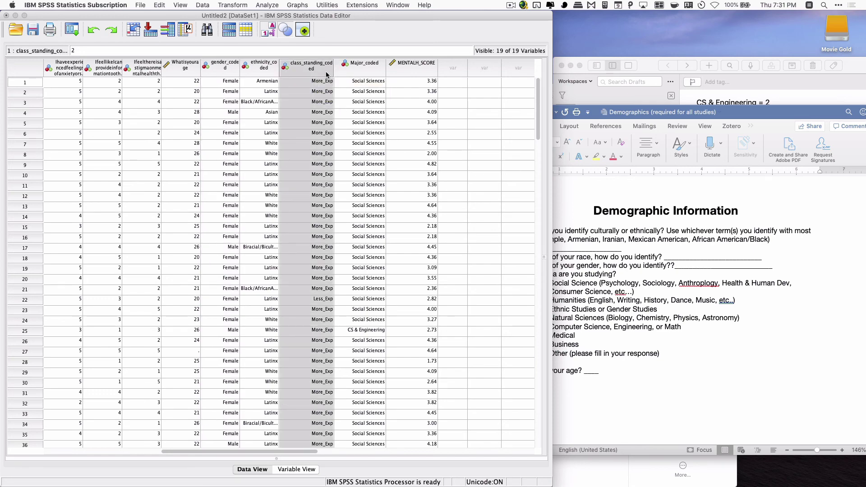
left_click(423, 69)
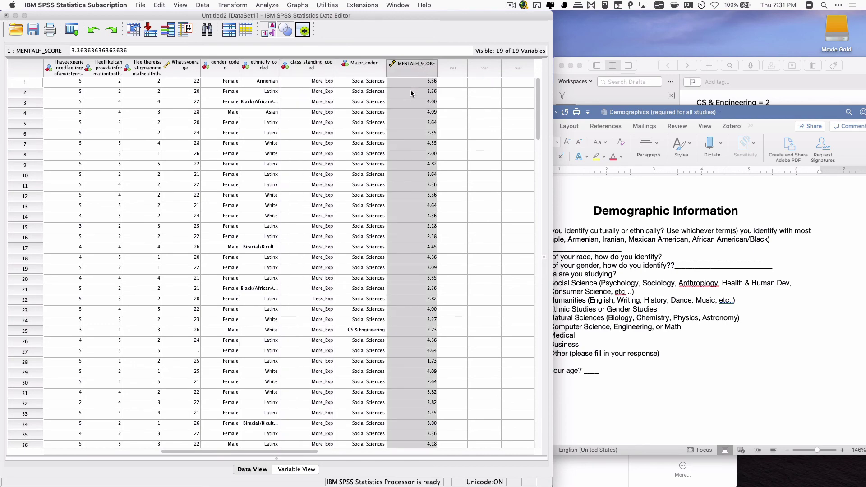
scroll(356, 111, "left", 6)
scroll(356, 110, "down", 1)
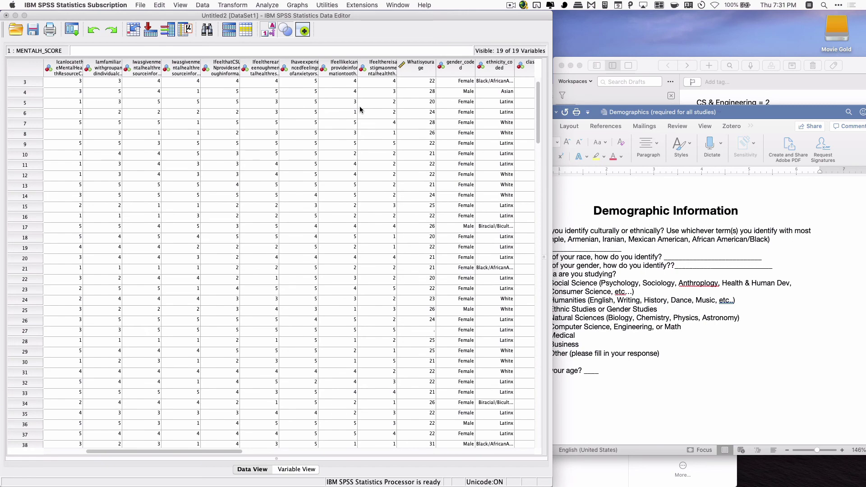
scroll(360, 109, "right", 1)
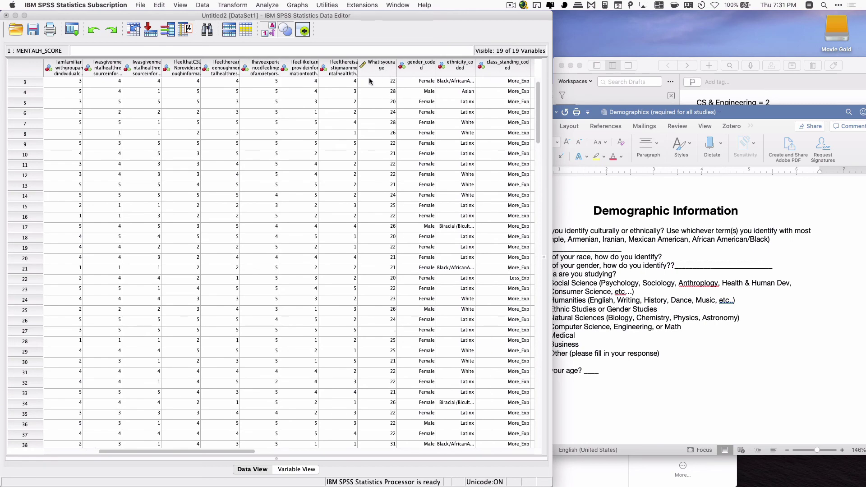
scroll(350, 103, "right", 5)
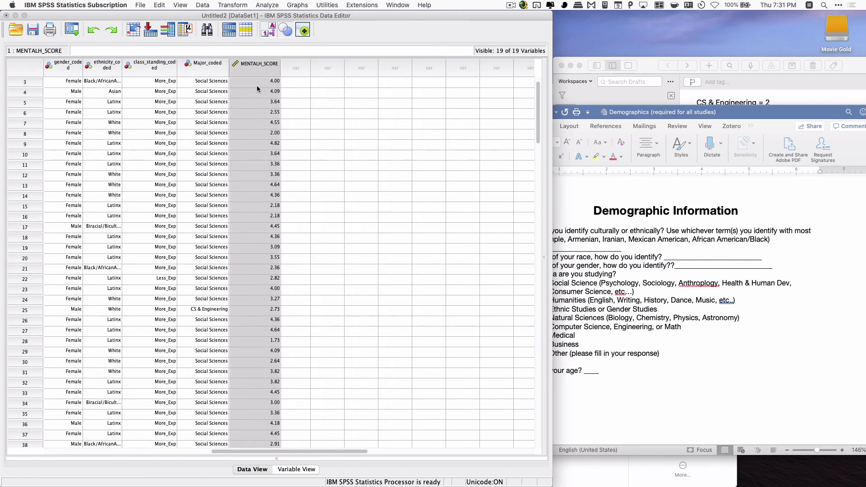
scroll(257, 88, "left", 1)
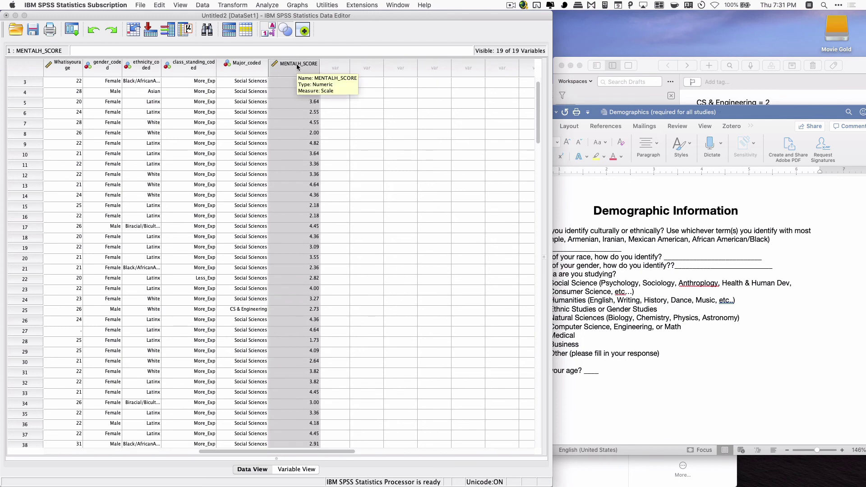
key("super+shift+2")
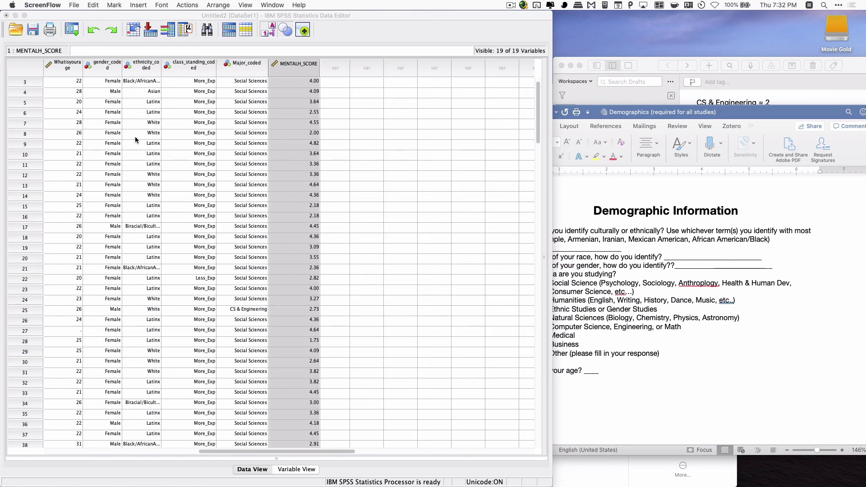
scroll(134, 136, "left", 15)
scroll(135, 136, "down", 2)
scroll(136, 140, "down", 1)
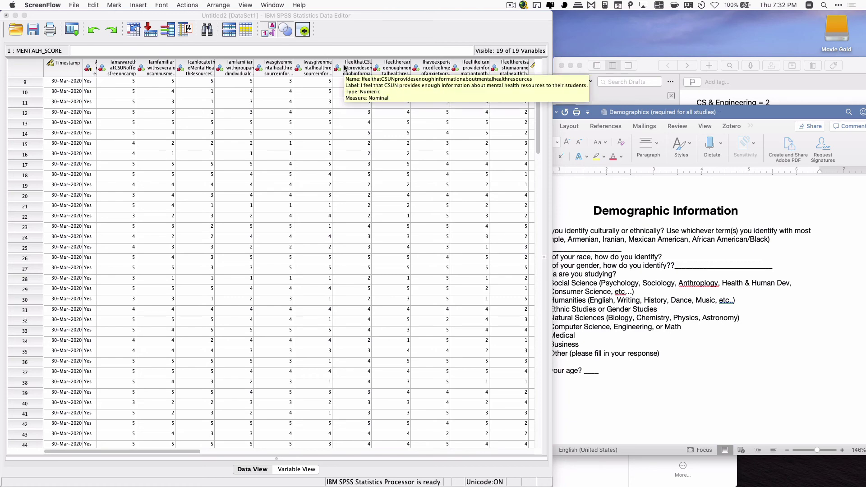
scroll(345, 67, "right", 10)
scroll(345, 68, "up", 1)
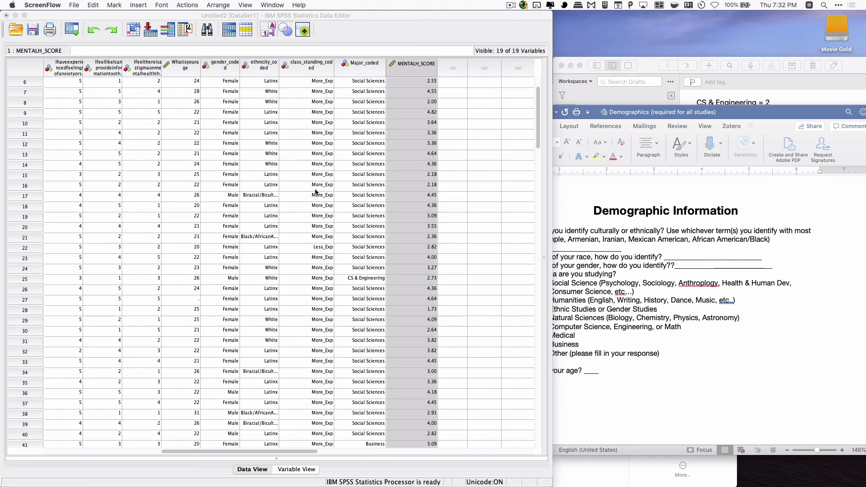
Compare the demographic columns as numeric codes and as value labels, leaving the labels displayed.
left_click(269, 35)
left_click(270, 35)
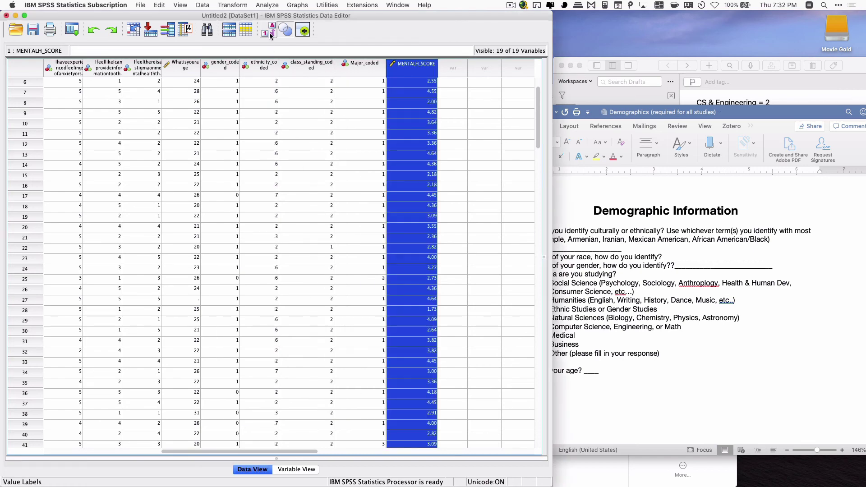
left_click(270, 35)
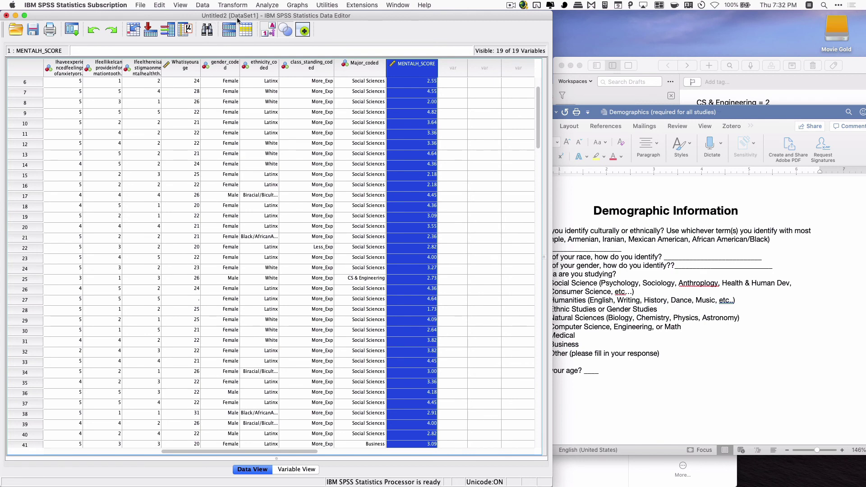
Save the dataset to the Desktop as "Psy 321 SPSS Data" in SPSS Statistics format and close the output viewer.
left_click(143, 5)
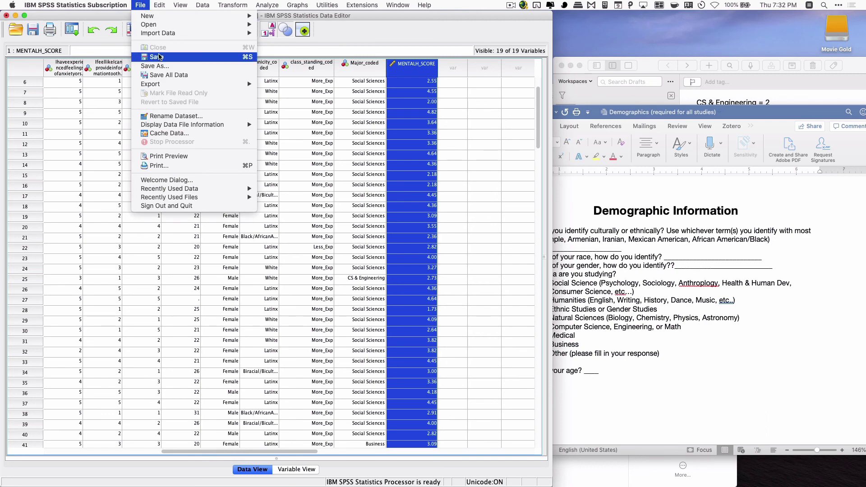
left_click(159, 56)
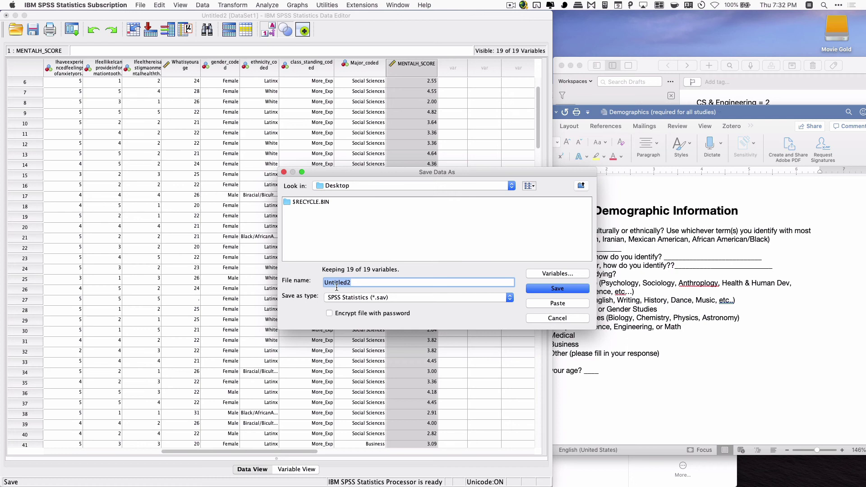
key("BackSpace")
type("Psy 321 SPSS Data")
left_click(568, 290)
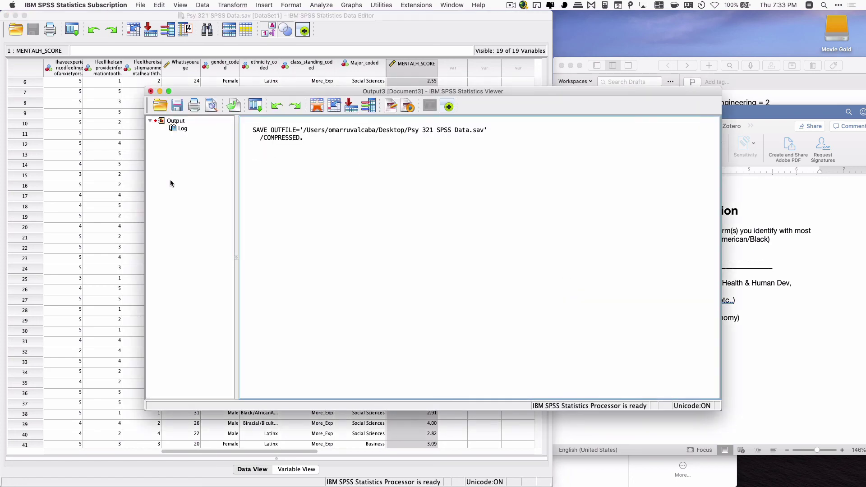
left_click(151, 92)
left_click(508, 271)
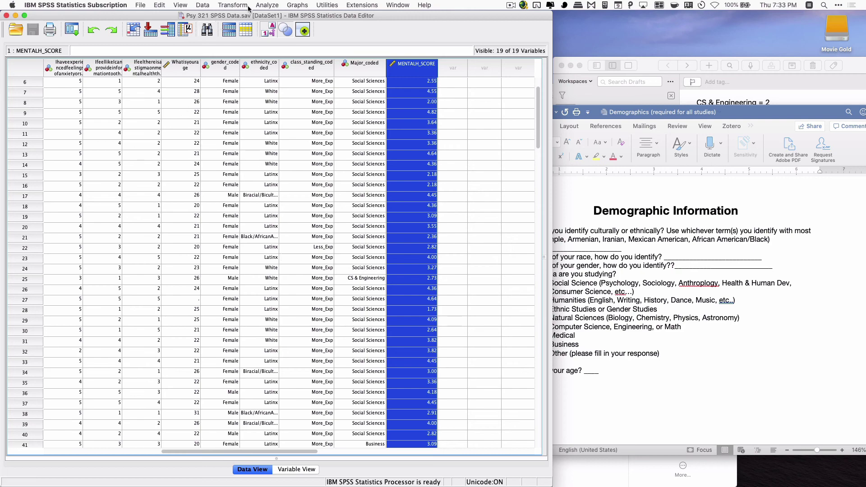
Start a General Linear Model Univariate analysis and assign MENTALH_SCORE as the dependent variable.
left_click(262, 7)
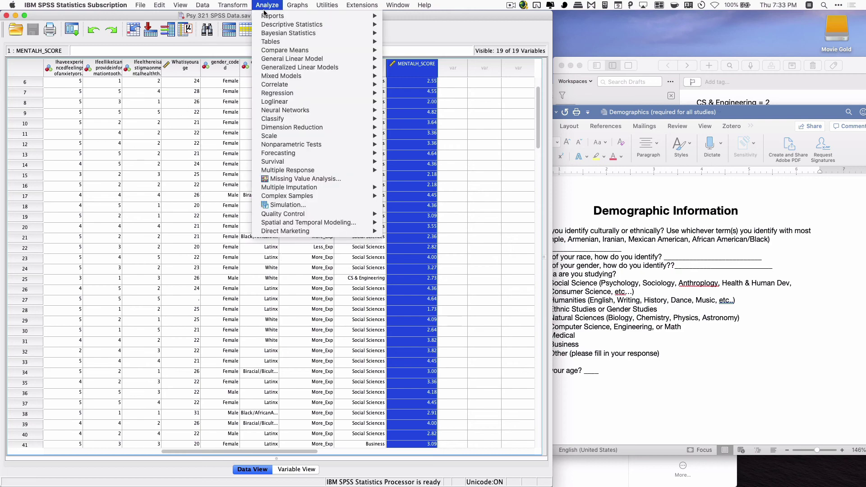
mouse_move(282, 59)
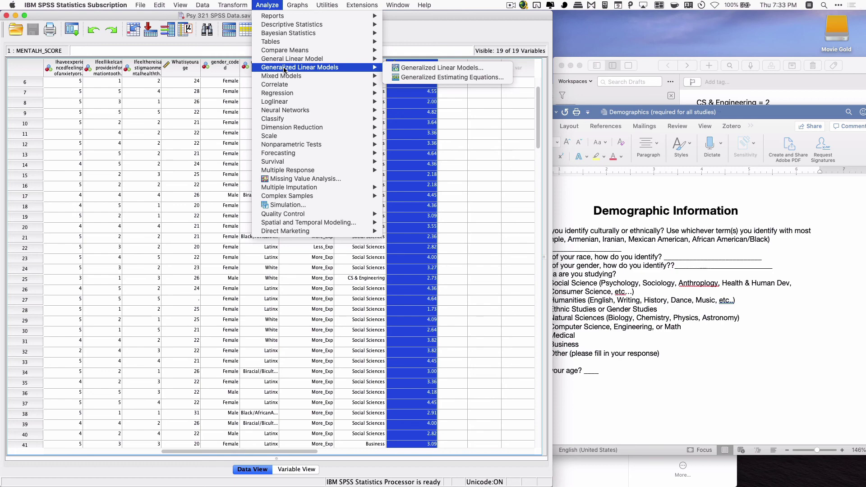
mouse_move(372, 59)
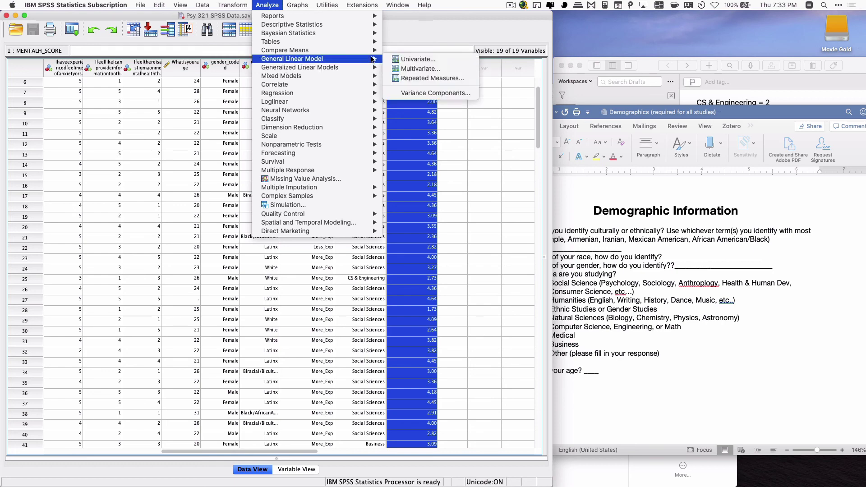
left_click(400, 59)
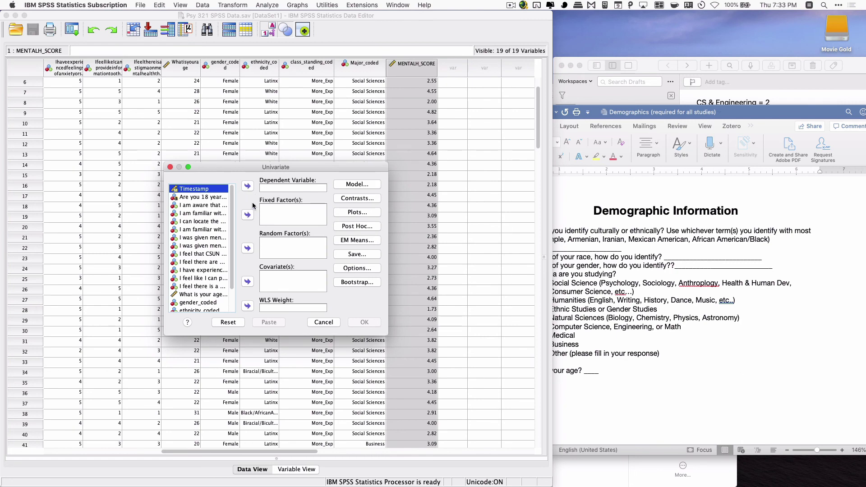
scroll(224, 239, "down", 1)
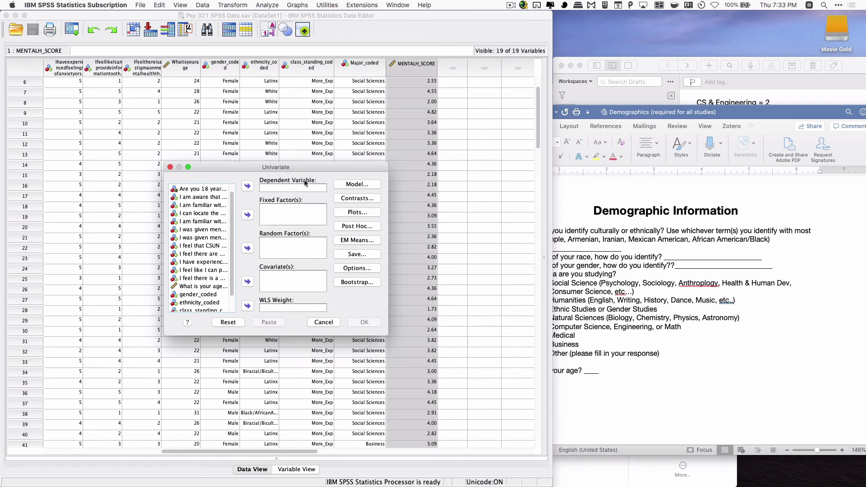
left_click(25, 15)
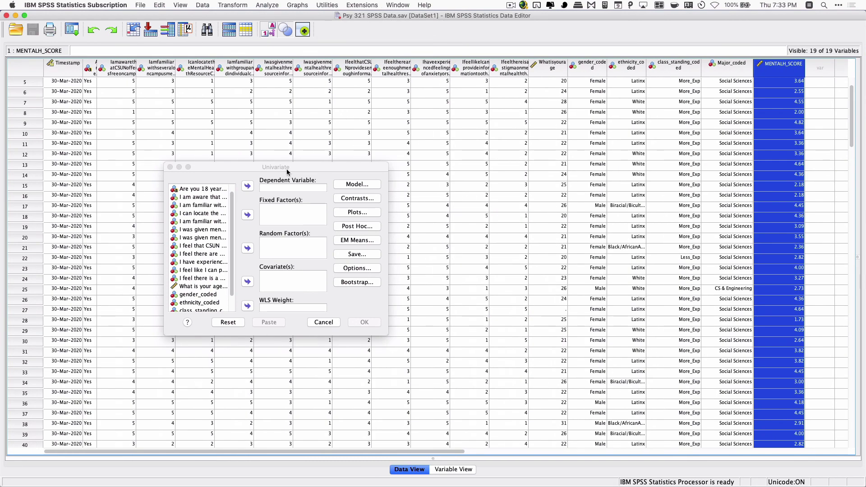
scroll(207, 294, "down", 3)
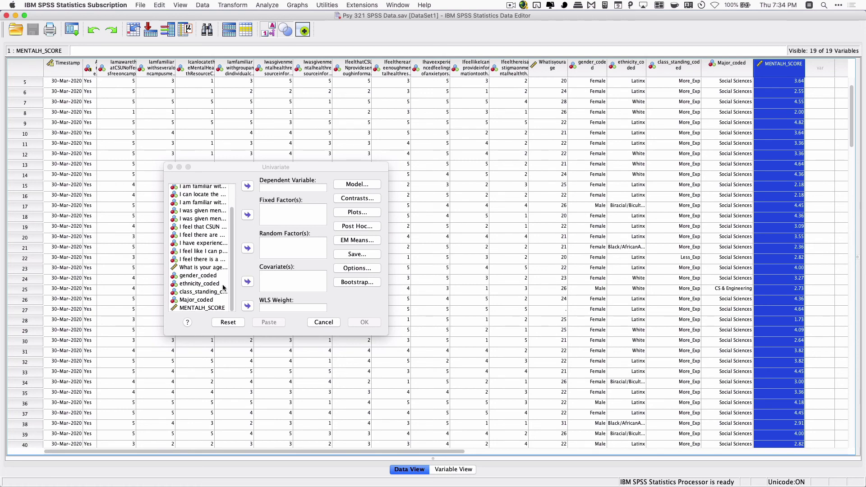
left_click(204, 308)
left_click(247, 187)
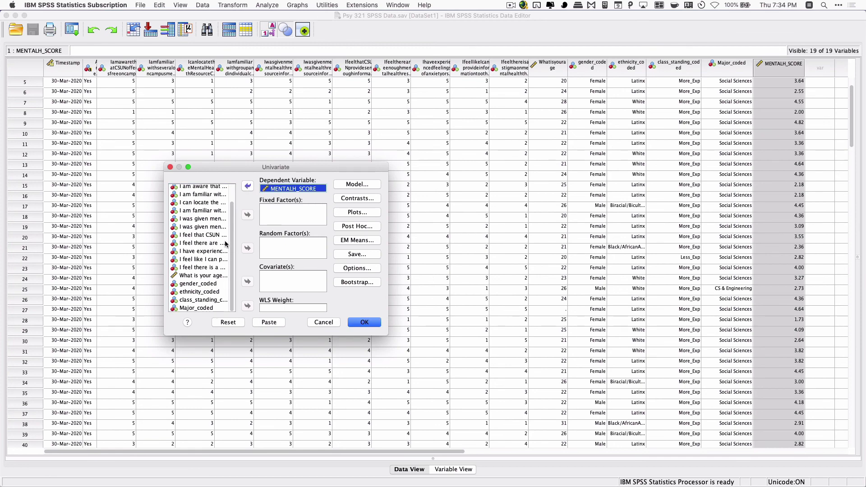
Widen and reposition the Univariate dialog so the long survey item names are easier to read.
scroll(233, 226, "up", 1)
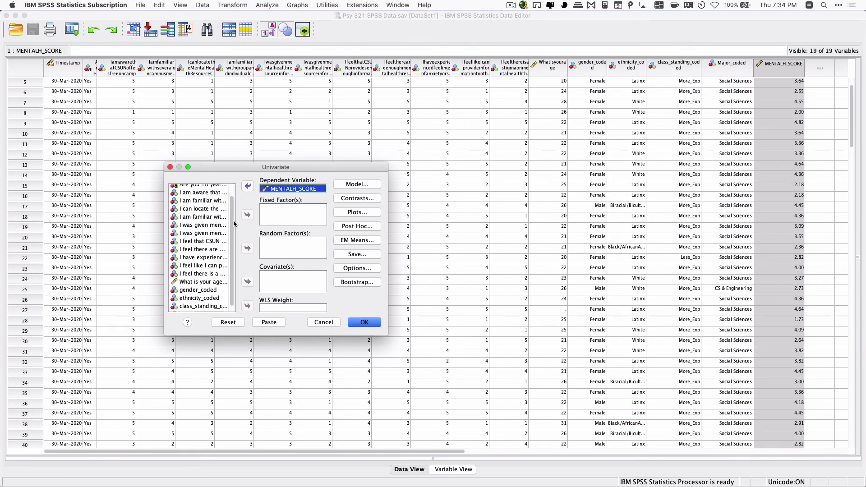
left_click_drag(165, 236, 2, 235)
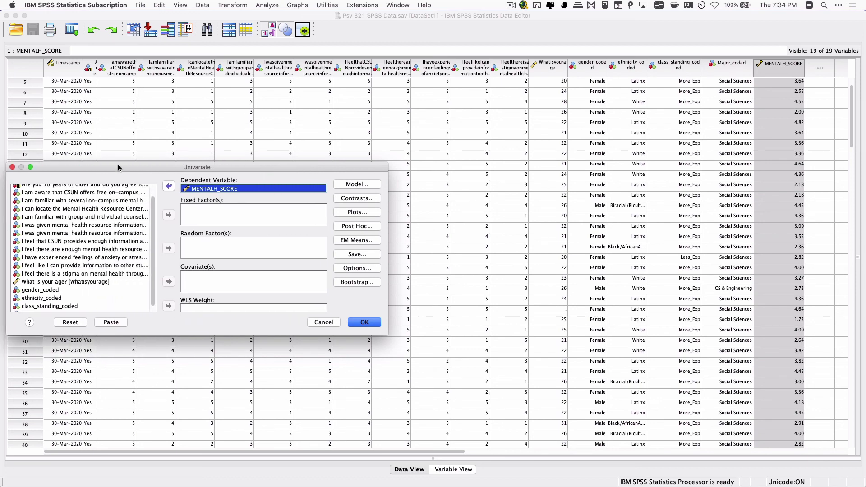
left_click_drag(120, 169, 415, 166)
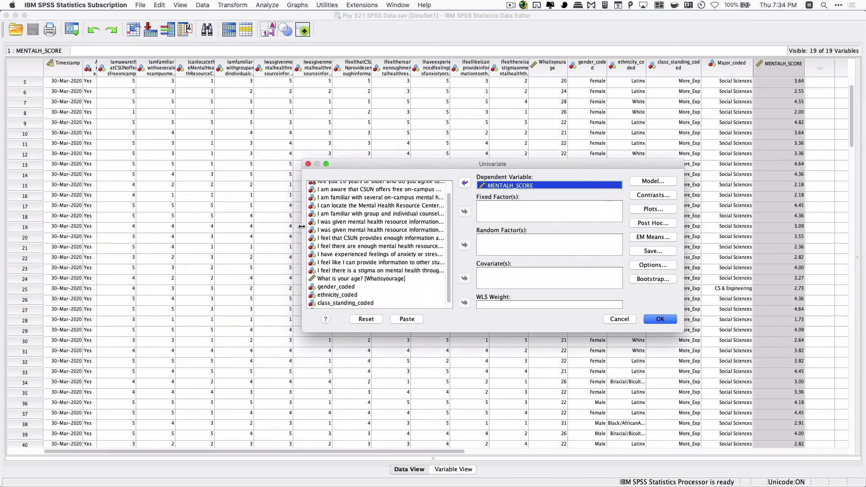
left_click_drag(302, 226, 97, 210)
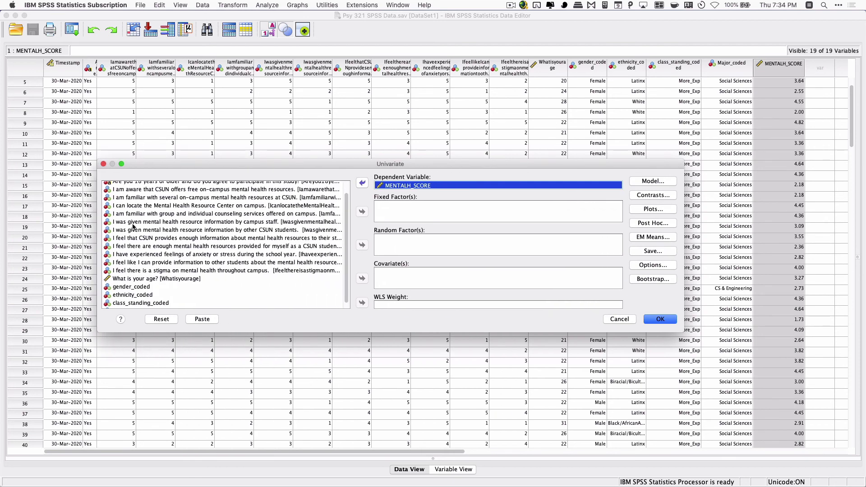
Add gender_coded and ethnicity_coded as fixed factors of the univariate analysis.
scroll(164, 267, "down", 1)
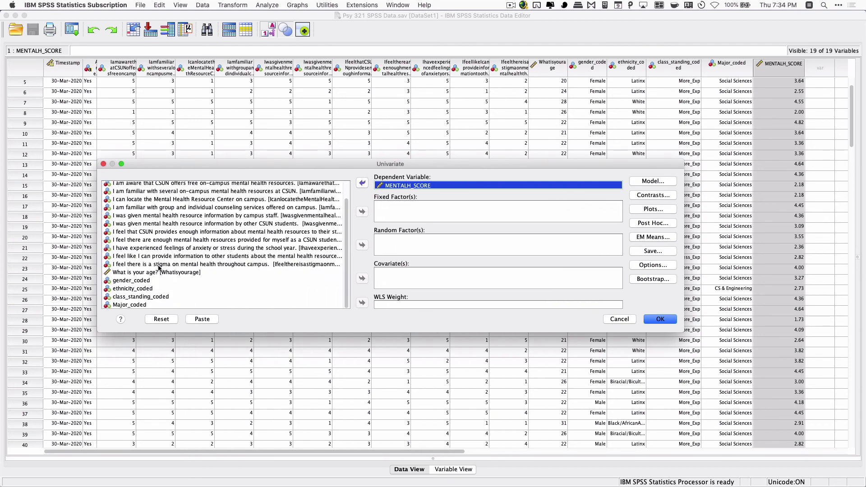
left_click_drag(148, 281, 400, 208)
left_click(144, 290)
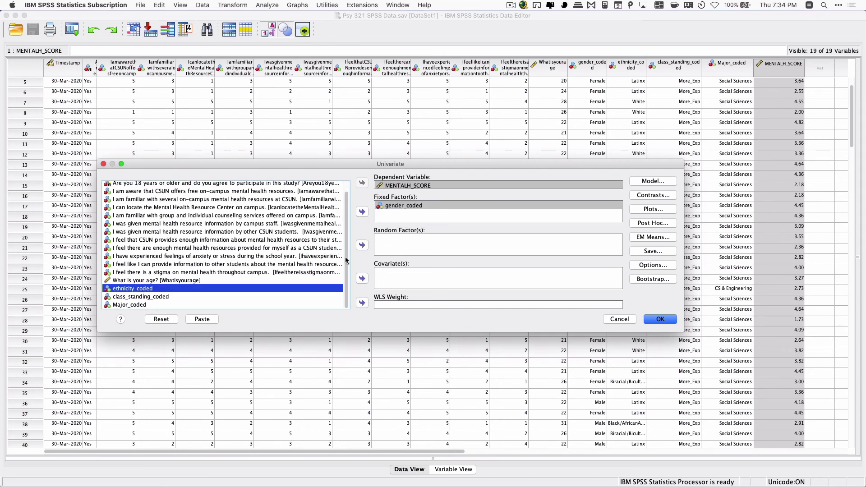
left_click(362, 212)
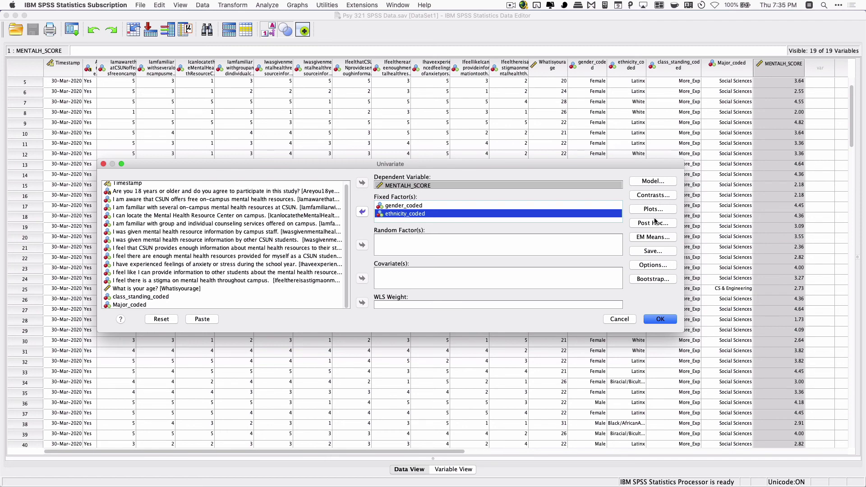
Request descriptive statistics and estimates of effect size for the univariate model, and run the analysis.
left_click(654, 266)
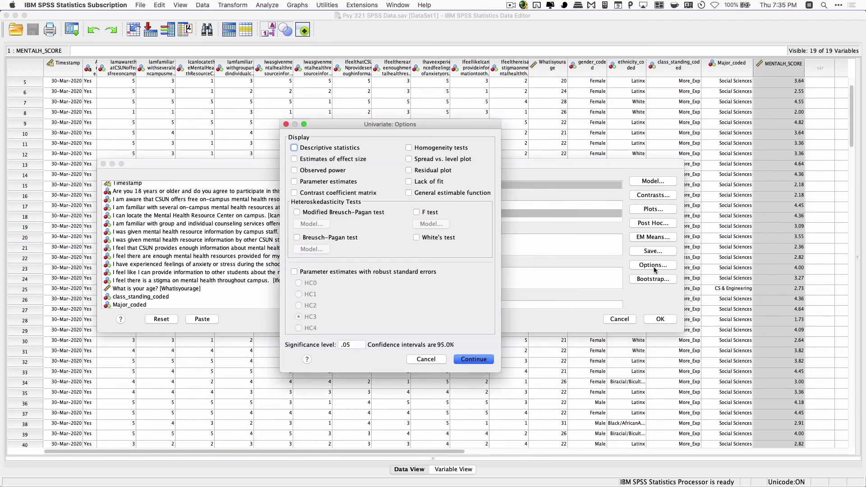
left_click(294, 148)
left_click(295, 160)
left_click(463, 360)
left_click(654, 267)
left_click(474, 360)
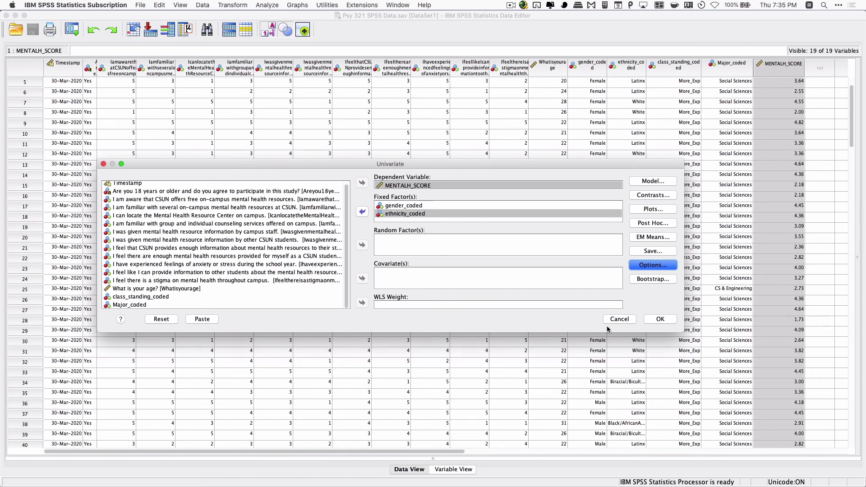
left_click(660, 319)
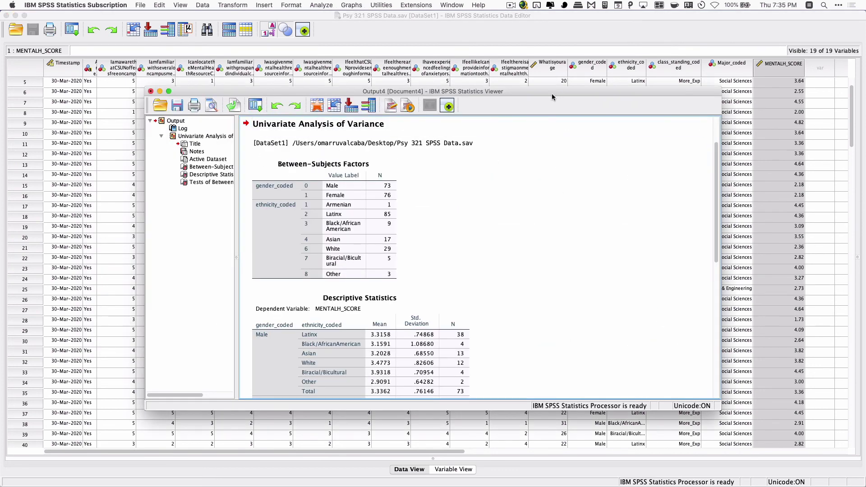
Bring the output viewer back to the front and review the between-subjects factors, descriptive statistics and between-subjects effects tables.
left_click_drag(554, 96, 584, 90)
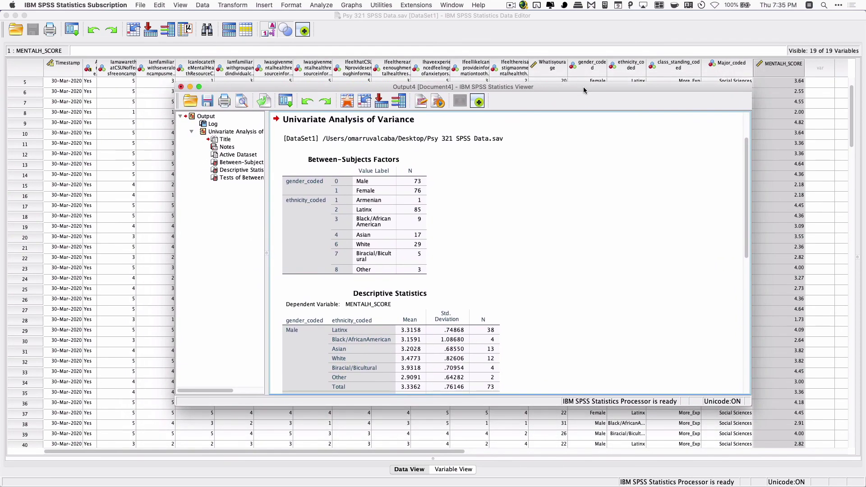
left_click(546, 31)
mouse_move(502, 482)
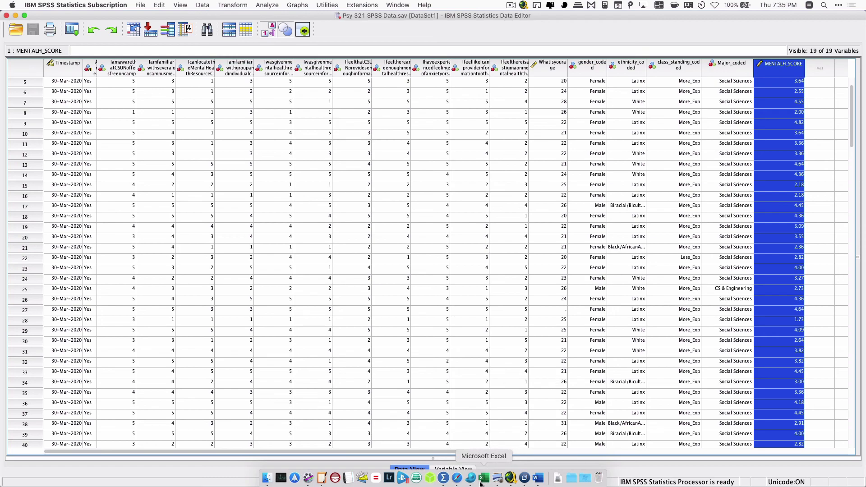
key("ctrl+Up")
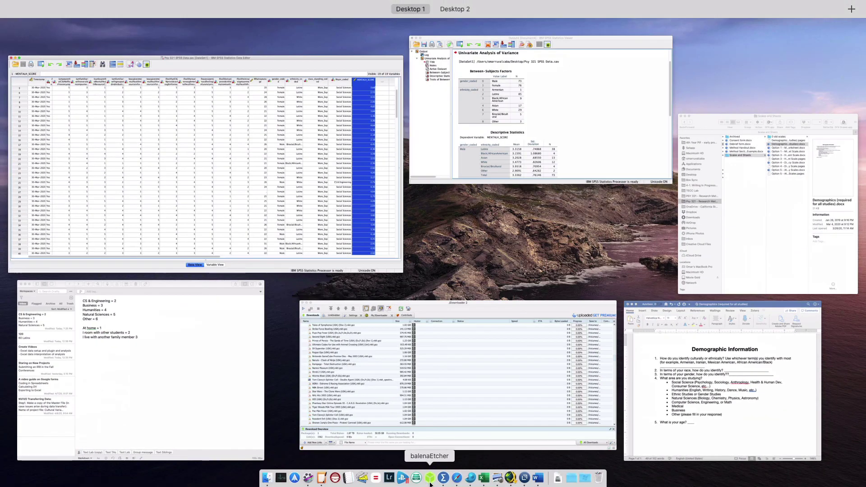
left_click(564, 96)
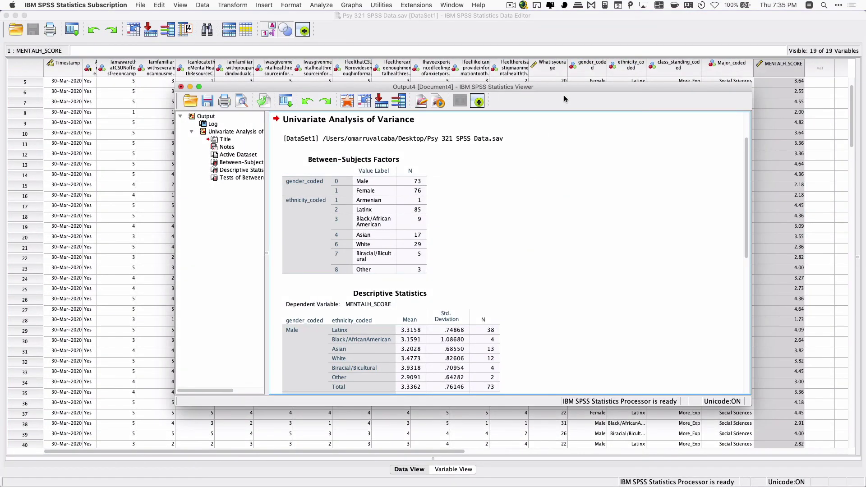
scroll(522, 202, "down", 5)
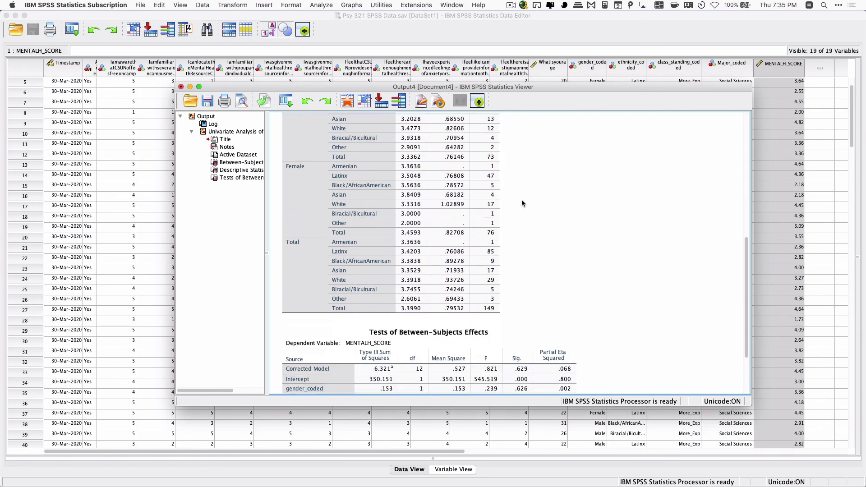
scroll(522, 202, "up", 4)
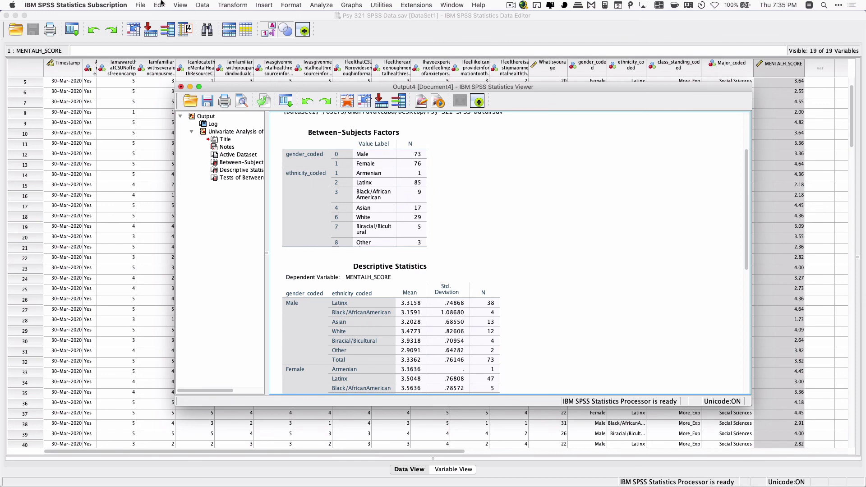
Save the analysis output as a viewer file (*.spv) named "Psy 321 SPSS Output".
left_click(144, 6)
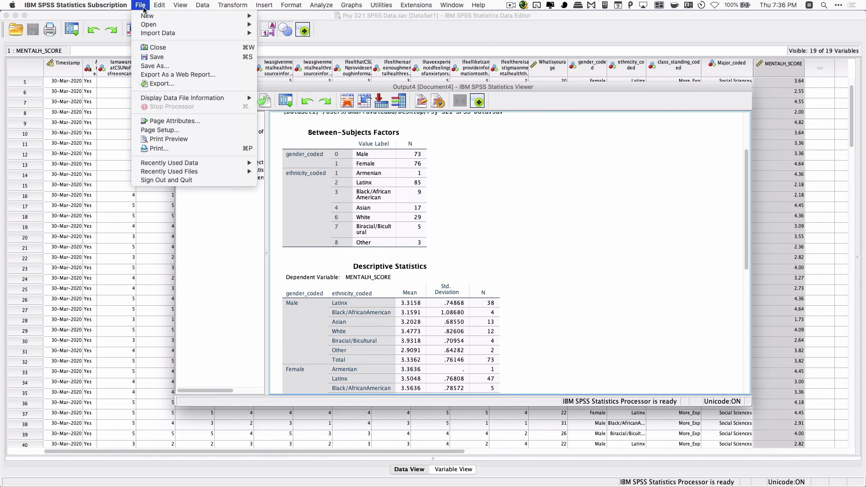
left_click(159, 59)
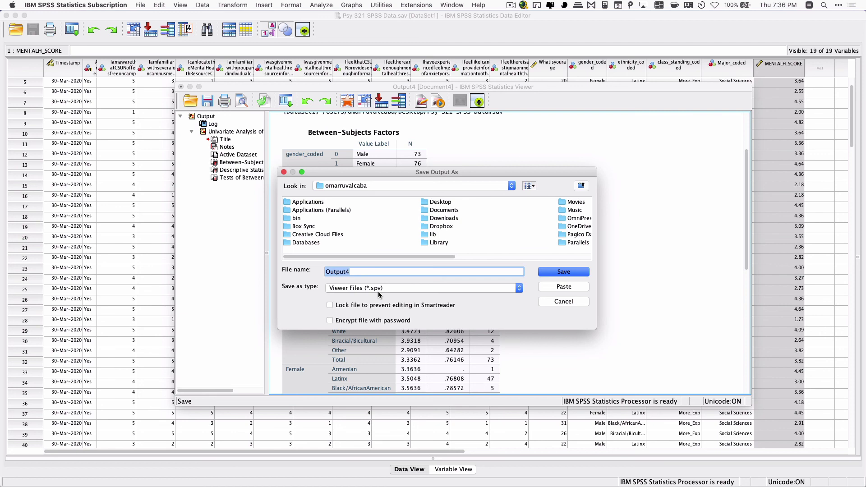
type("Psy 321 SPSS Output")
left_click(559, 272)
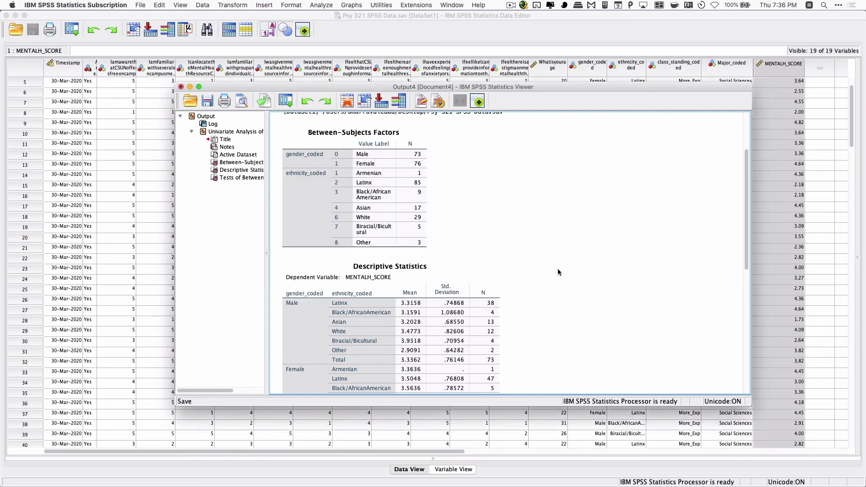
Look over the descriptive statistics in the saved output once more and close the output viewer.
scroll(559, 272, "down", 3)
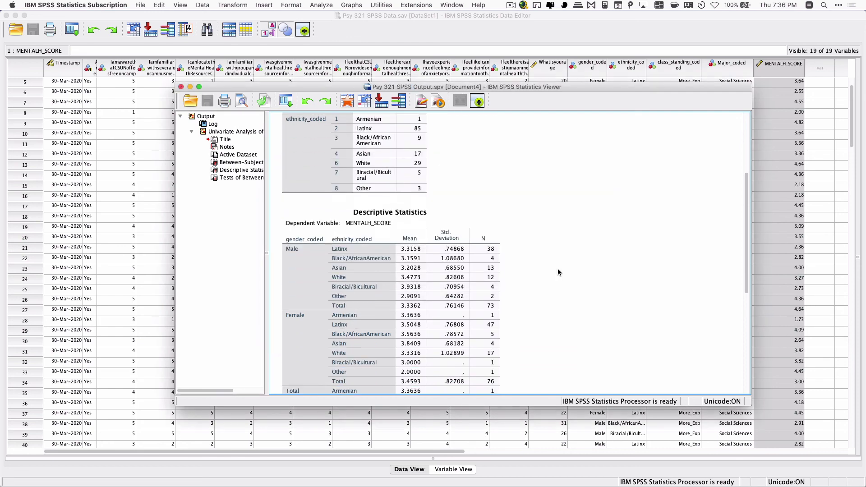
scroll(558, 272, "up", 2)
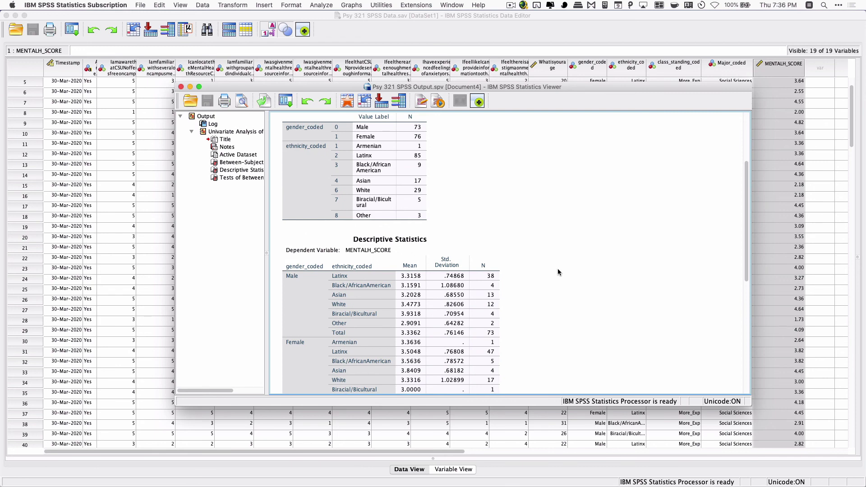
left_click(450, 202)
left_click(181, 87)
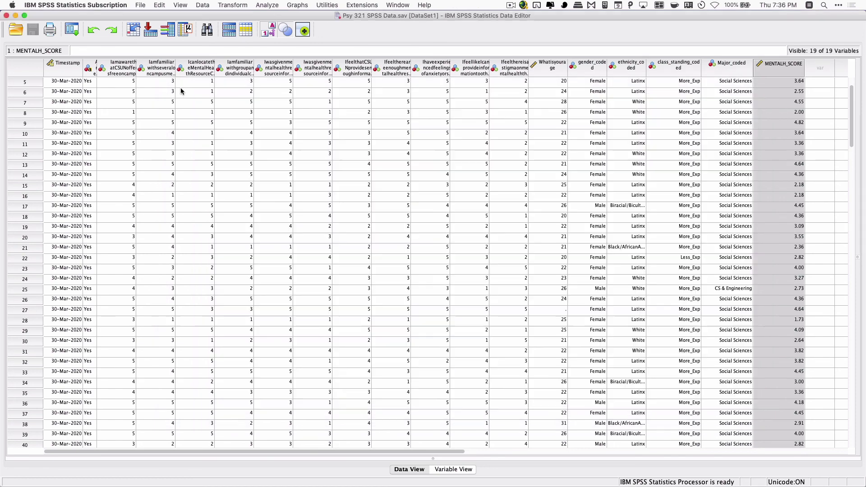
Reopen the univariate general linear model and replace the fixed factor ethnicity_coded with class_standing_coded alongside gender_coded.
left_click(264, 5)
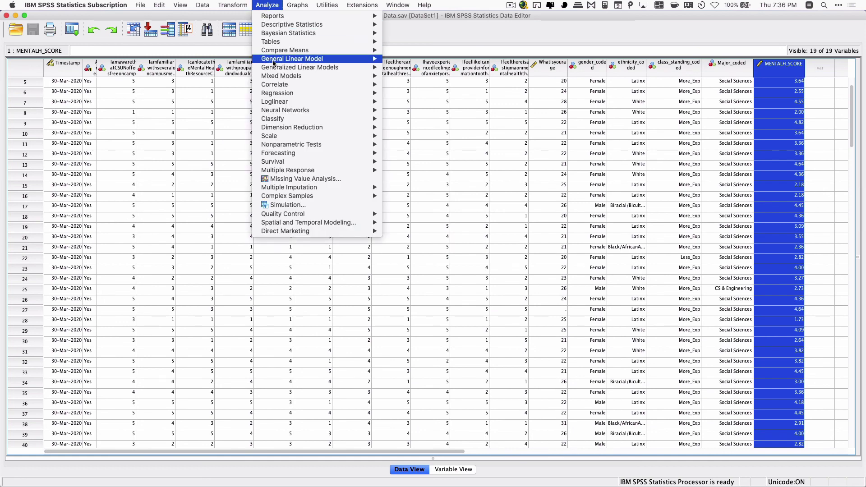
mouse_move(274, 61)
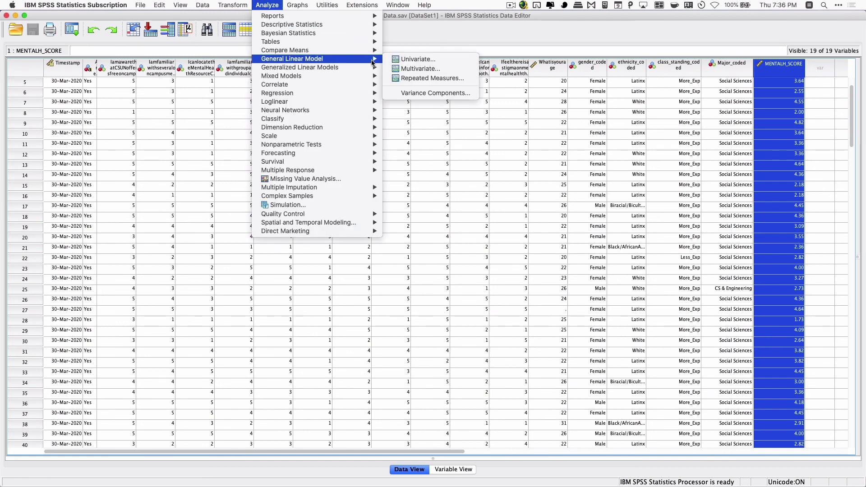
left_click(407, 60)
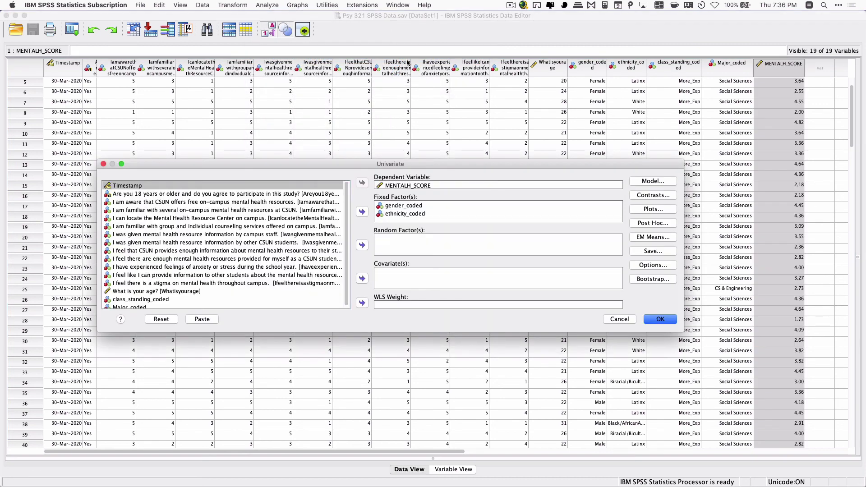
left_click(392, 215)
left_click(363, 212)
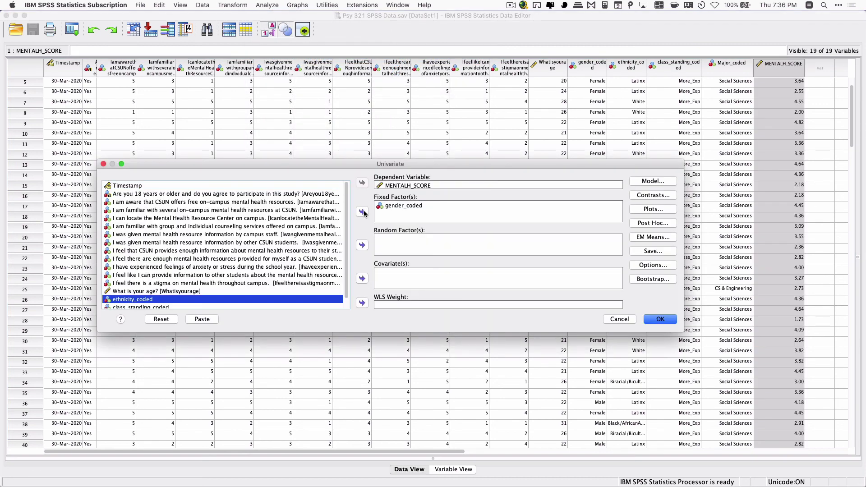
scroll(216, 253, "down", 1)
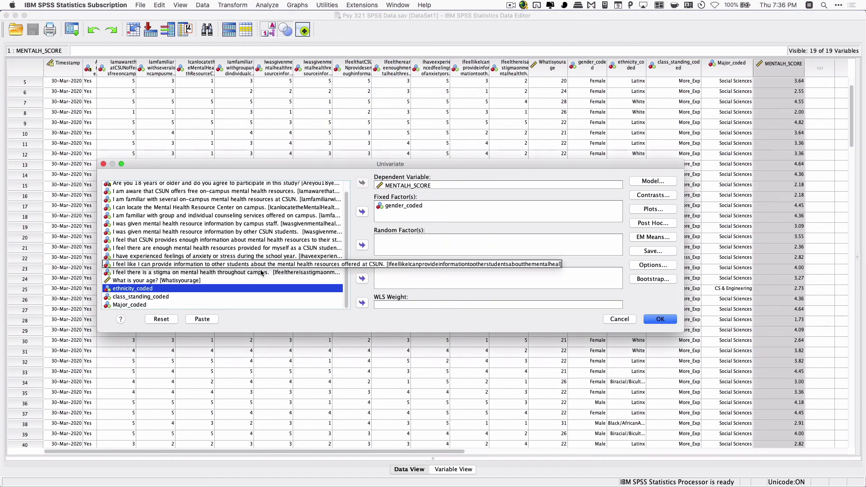
left_click(168, 297)
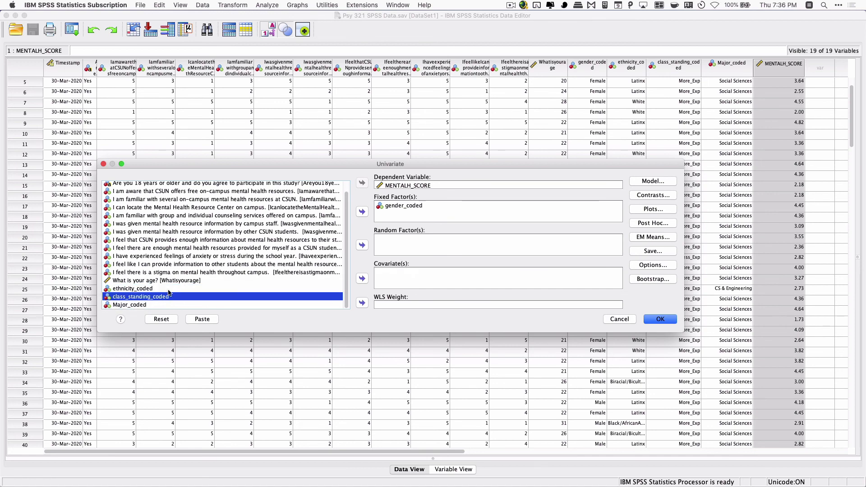
left_click(364, 212)
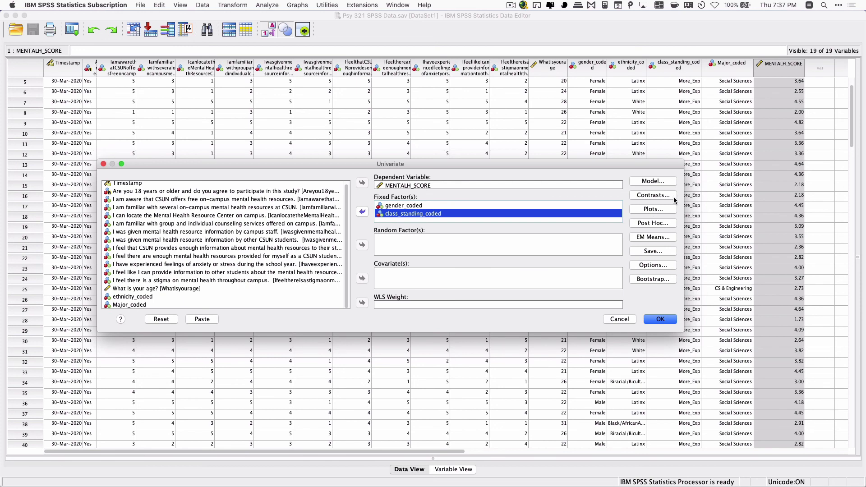
Keep descriptive statistics and estimates of effect size requested in the model options, and run the gender by class standing analysis.
left_click(658, 267)
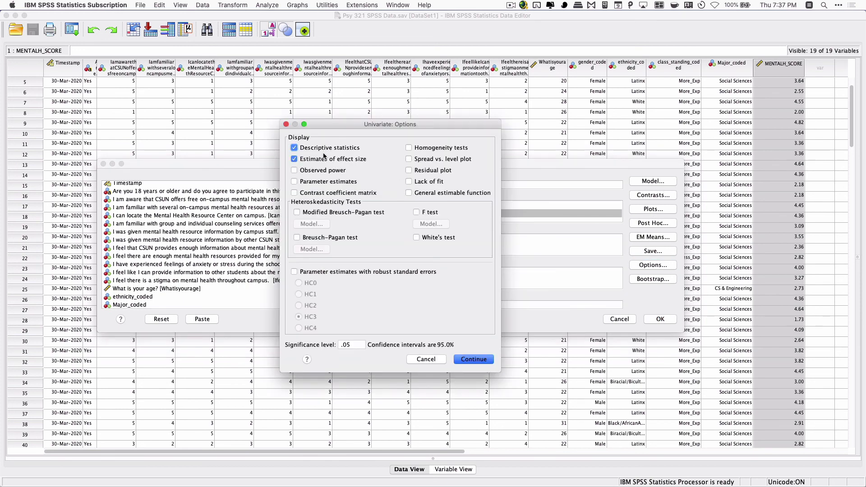
left_click(474, 361)
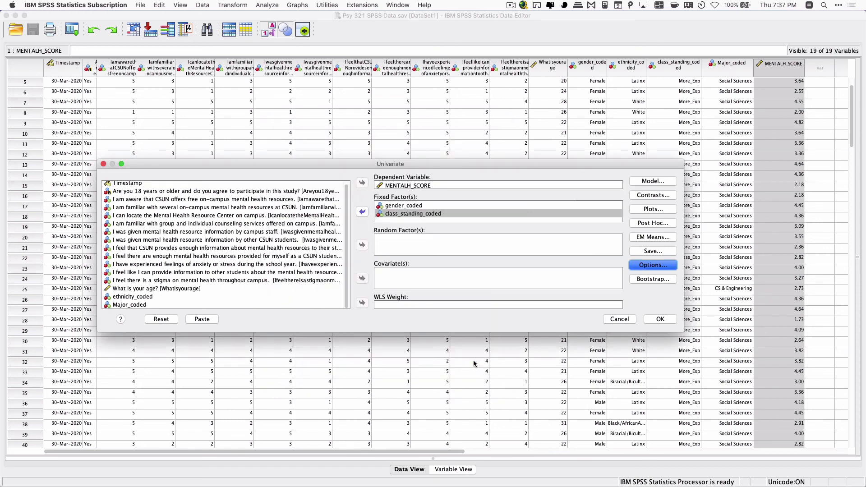
left_click(670, 320)
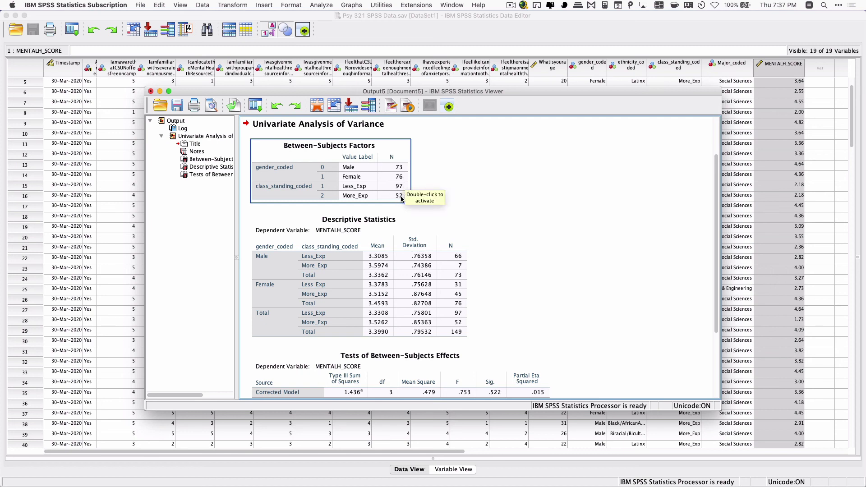
Review the descriptive statistics and the tests of between-subjects effects for gender_coded, class_standing_coded and their interaction.
left_click(417, 231)
left_click(513, 242)
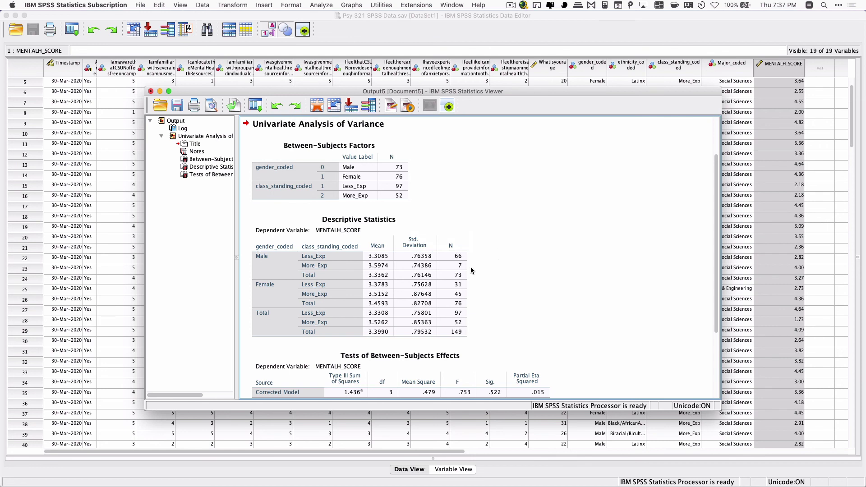
left_click(417, 265)
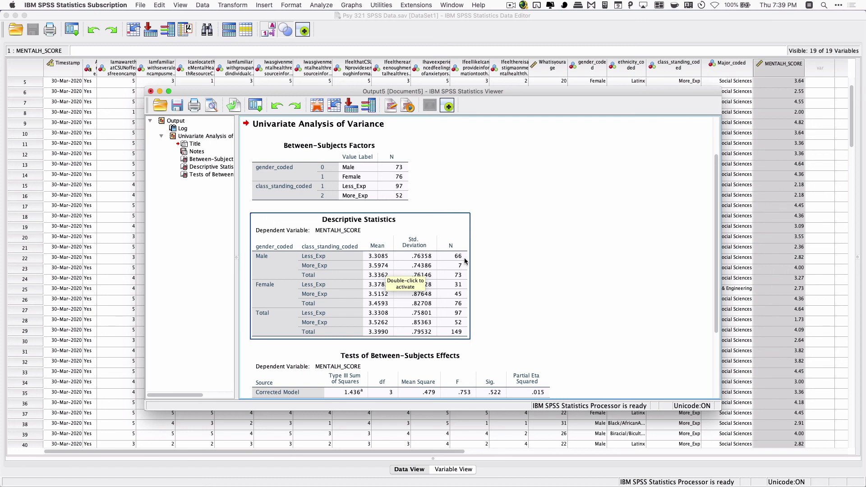
scroll(492, 266, "down", 5)
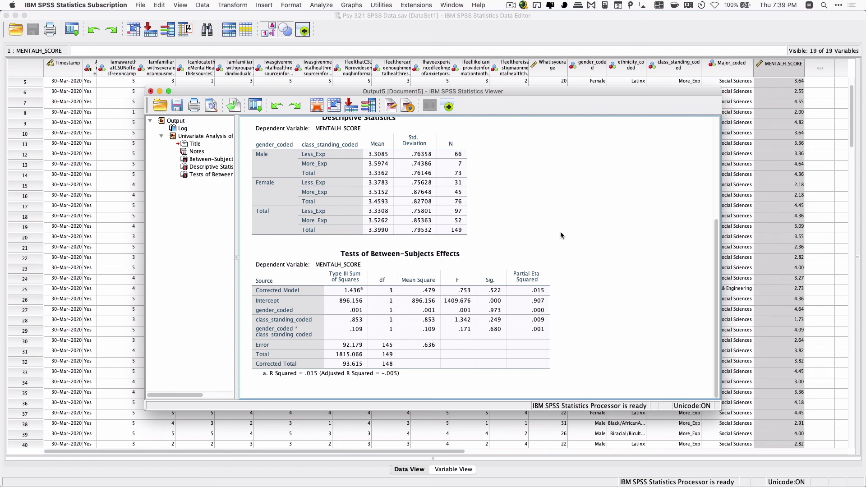
left_click(477, 278)
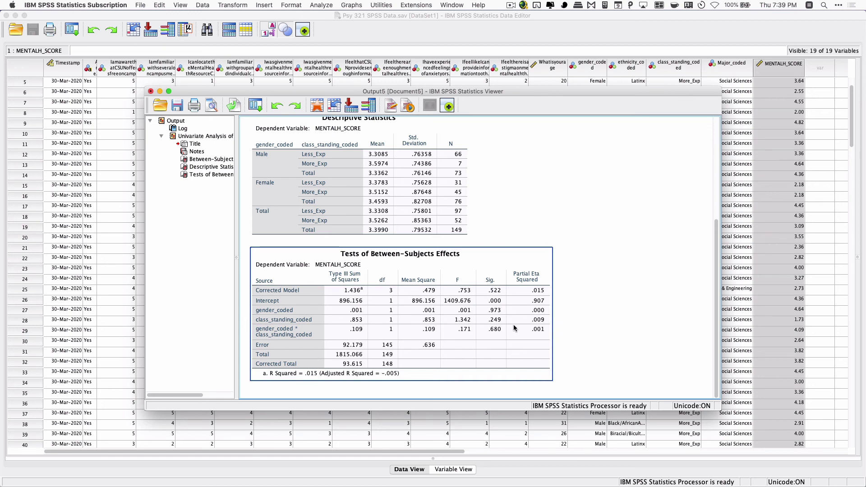
left_click(264, 312)
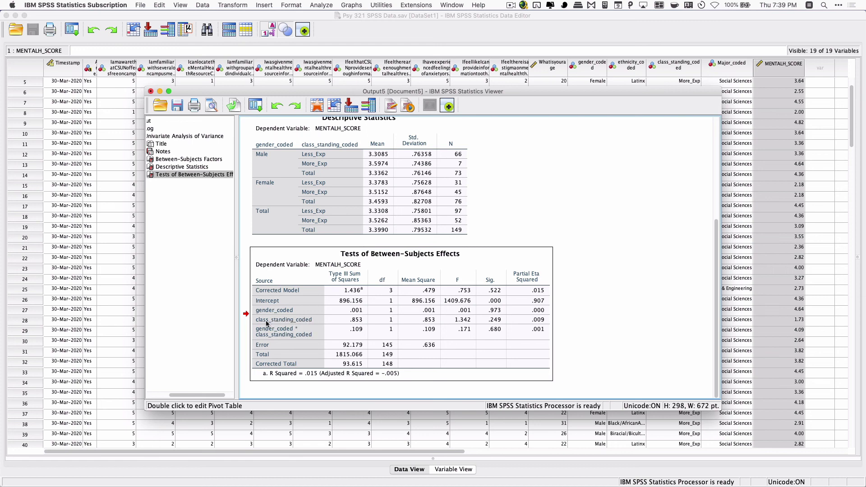
left_click(276, 322)
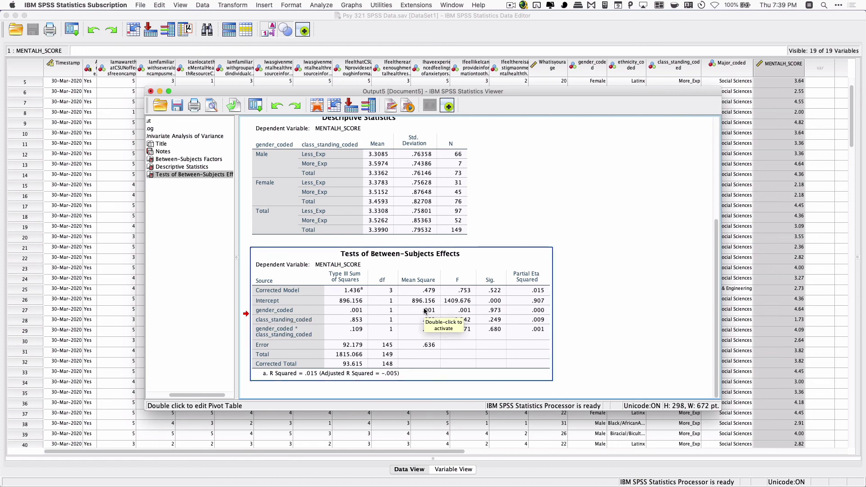
Capture a screenshot of the Tests of Between-Subjects Effects table and paste it into a new document in Napkin.
key("super+shift+4")
left_click_drag(248, 242, 558, 386)
key("alt+space")
type("nap")
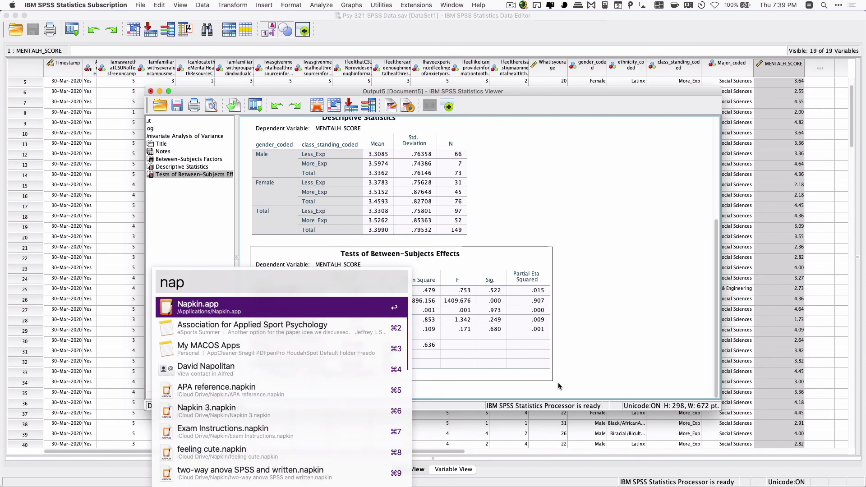
key("Return")
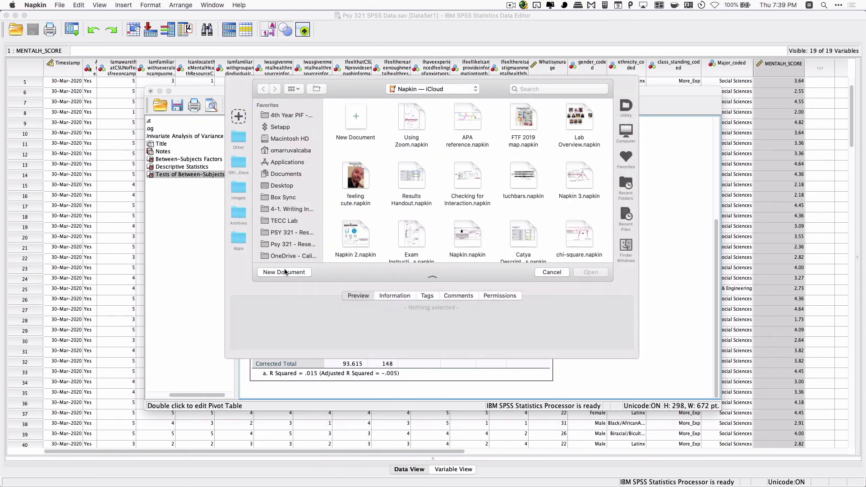
left_click(284, 271)
key("super+v")
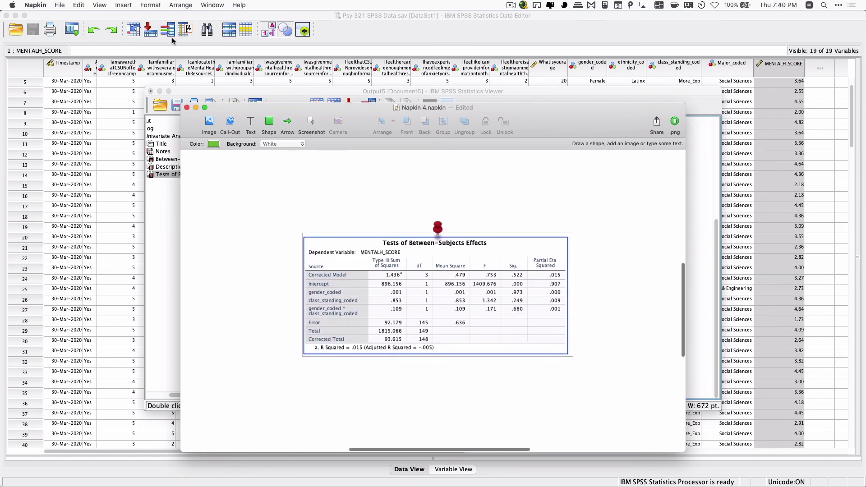
Enlarge the pasted table image and the document window, and position the image so the whole table shows.
left_click(99, 5)
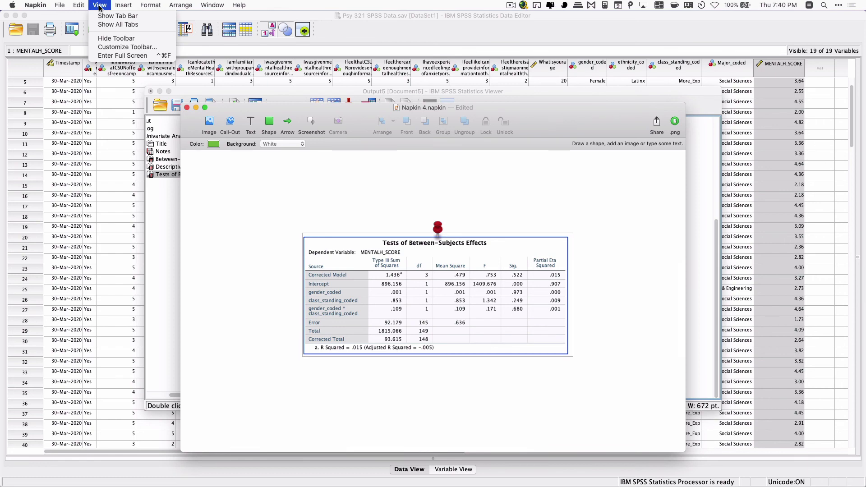
left_click(324, 296)
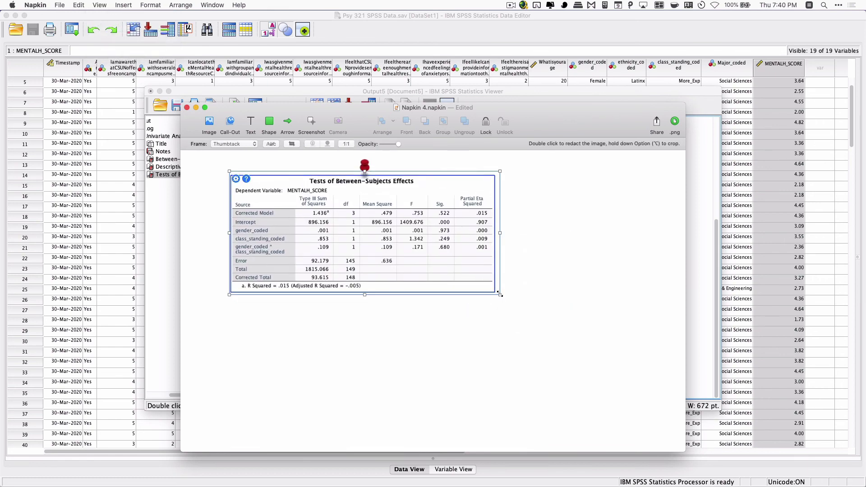
left_click_drag(500, 294, 694, 391)
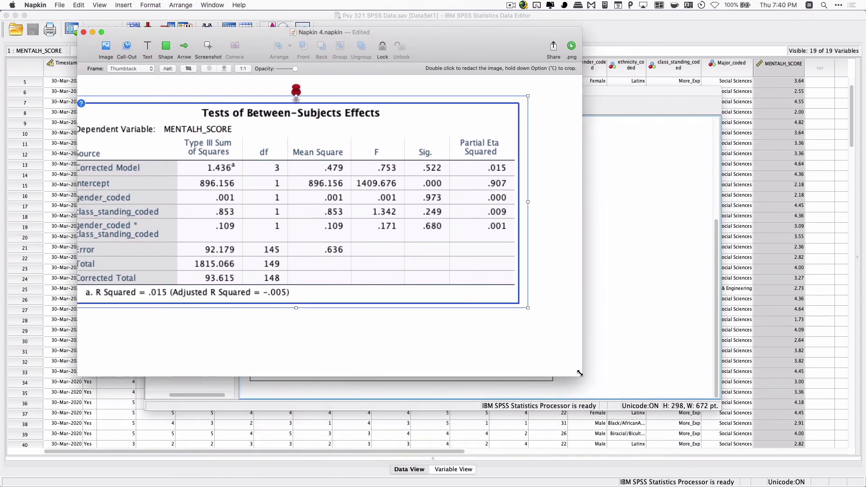
left_click_drag(579, 373, 746, 471)
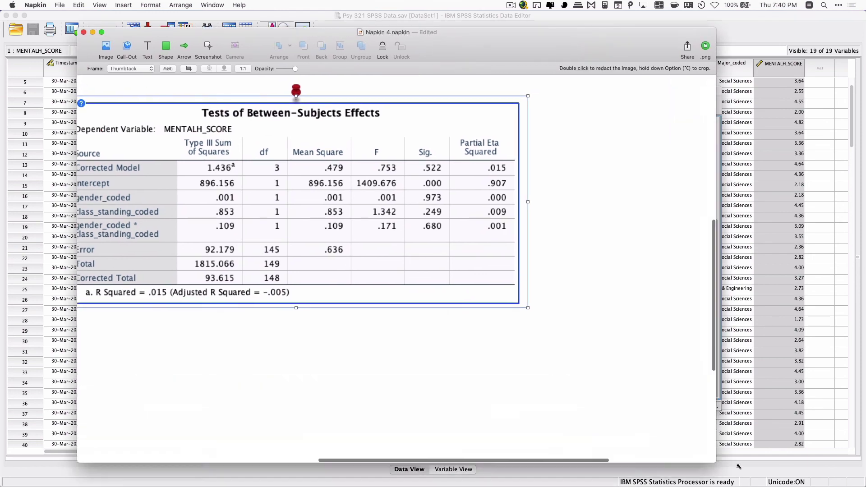
left_click_drag(530, 308, 651, 350)
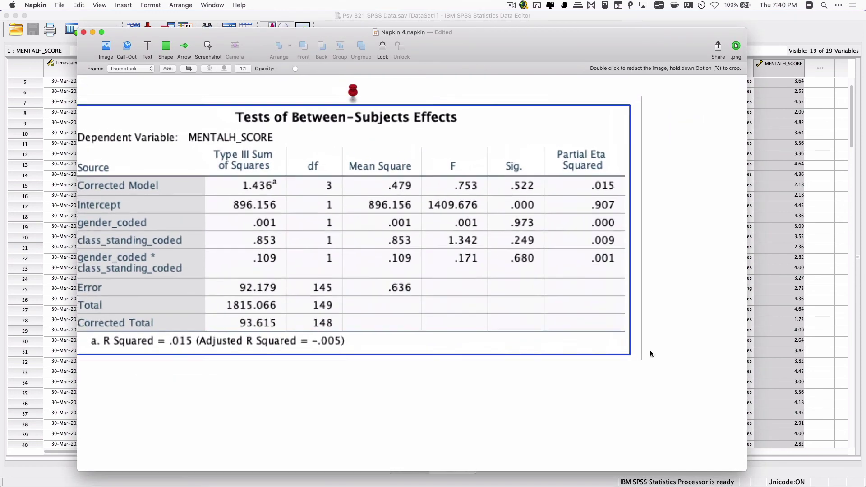
left_click_drag(372, 253, 424, 267)
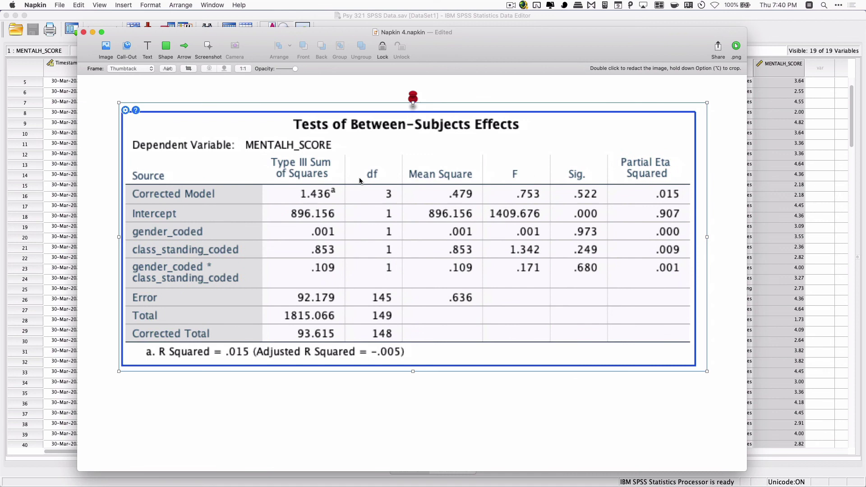
Add a green arrow and move it along the table to point out the Sig. values of gender_coded, class_standing_coded and their interaction.
left_click(184, 49)
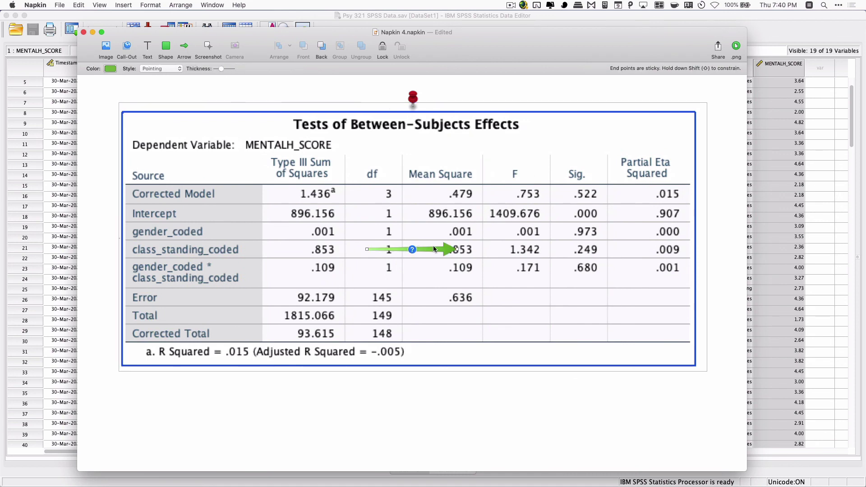
left_click_drag(440, 250, 121, 226)
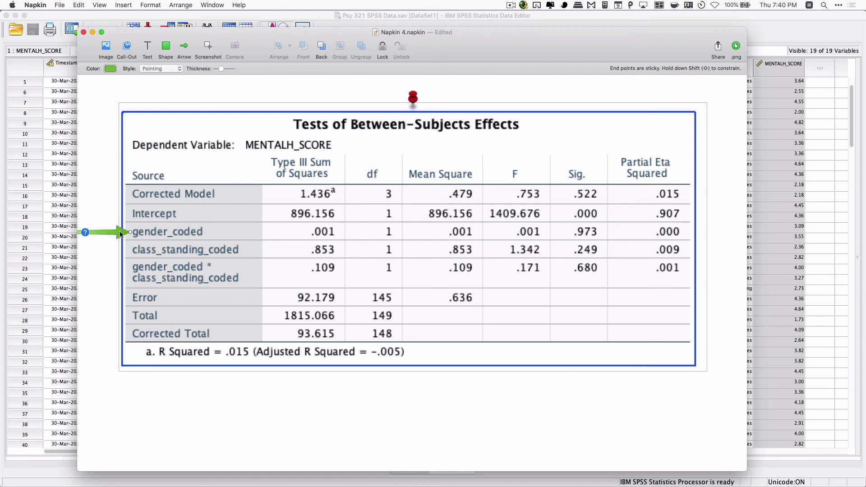
left_click_drag(118, 233, 550, 232)
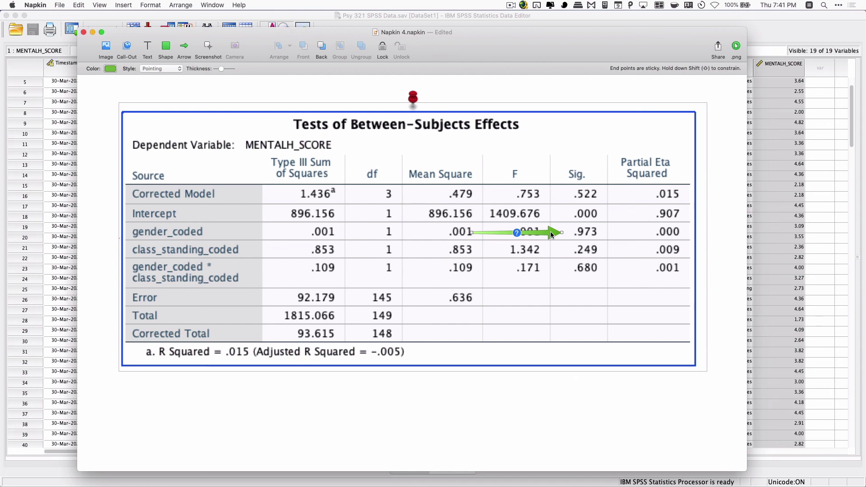
left_click_drag(551, 232, 549, 254)
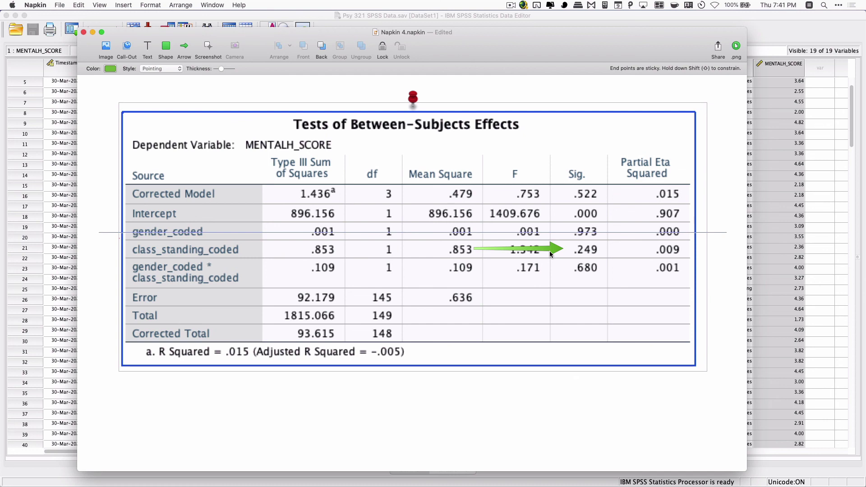
mouse_move(549, 251)
left_mouse_down()
mouse_move(552, 223)
mouse_move(553, 249)
left_mouse_up()
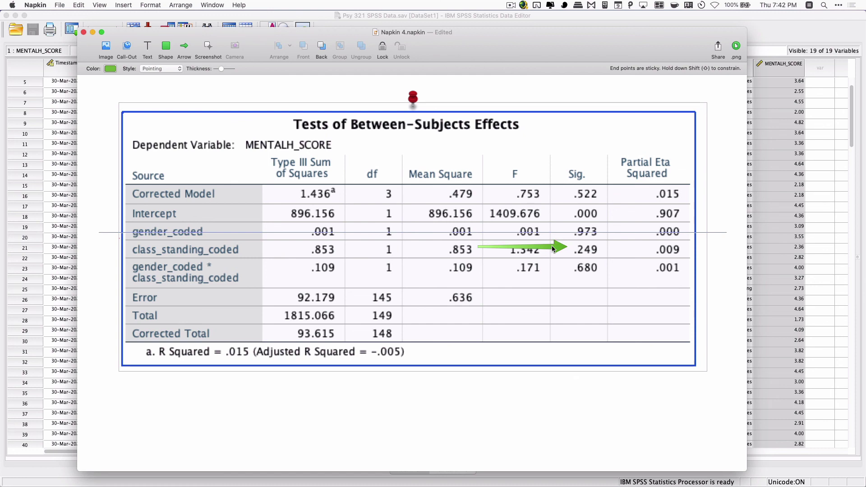
left_click_drag(553, 248, 550, 267)
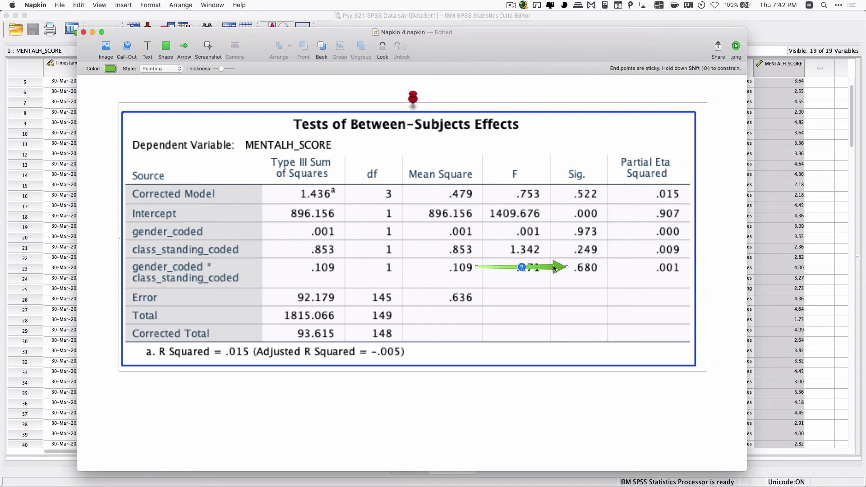
left_click_drag(556, 270, 558, 234)
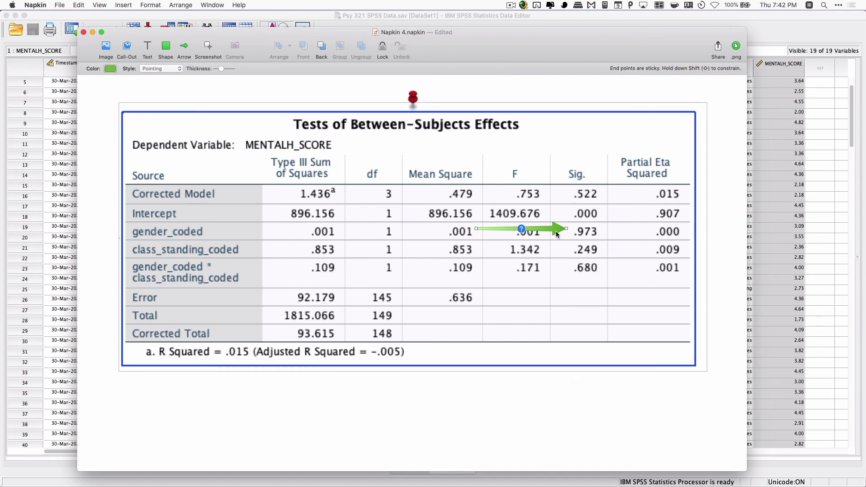
Move the Napkin window out of the way, return to the SPSS output viewer and examine the Descriptive Statistics table again.
left_click_drag(576, 45, 583, 244)
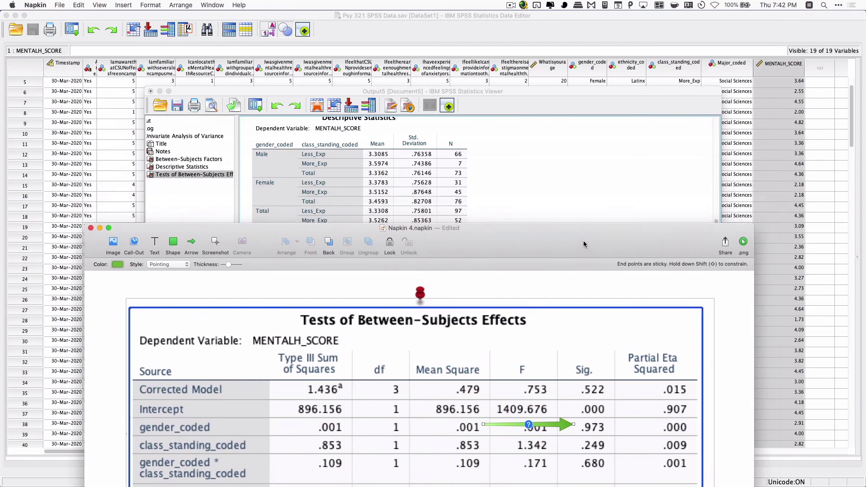
left_click(561, 207)
left_click(492, 290)
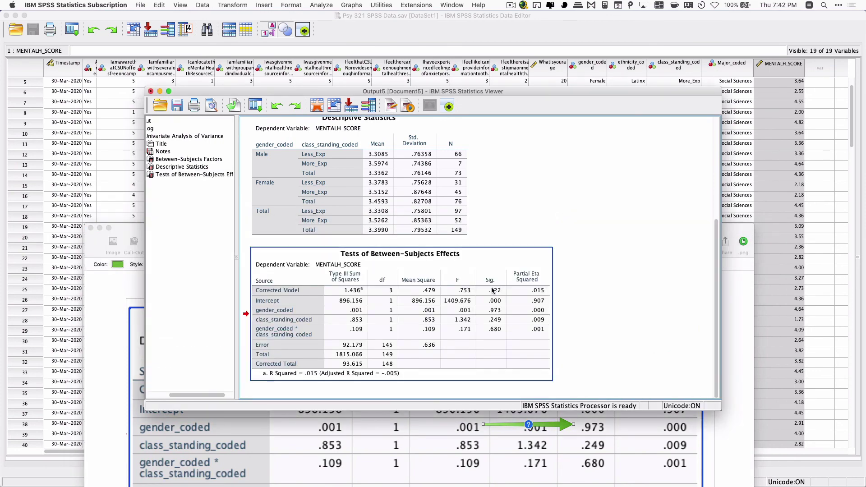
scroll(492, 290, "up", 1)
left_click(433, 260)
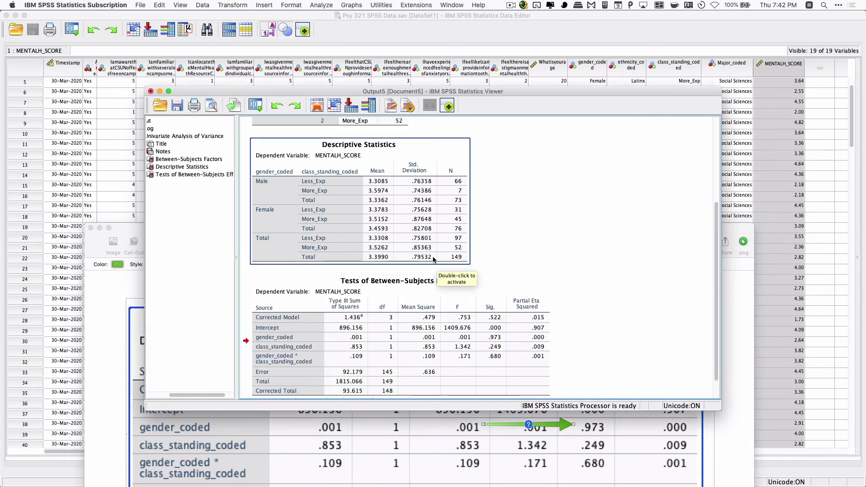
Review the Between-Subjects Factors and the Descriptive Statistics means of MENTALH_SCORE for each gender_coded and class_standing_coded group.
scroll(436, 238, "down", 1)
scroll(436, 238, "up", 3)
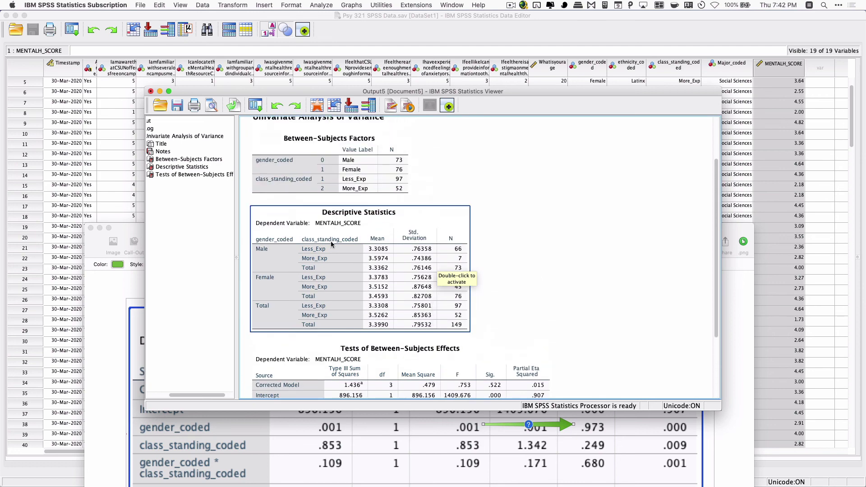
scroll(303, 261, "down", 1)
scroll(303, 261, "down", 1)
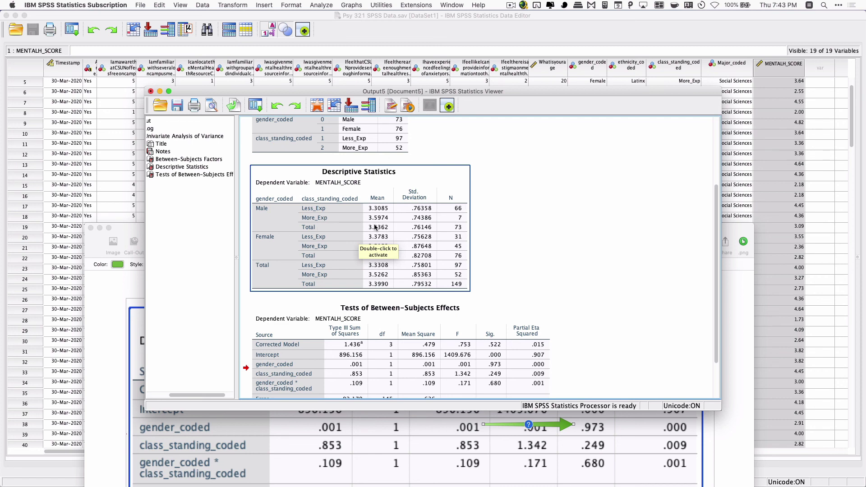
scroll(375, 226, "down", 3)
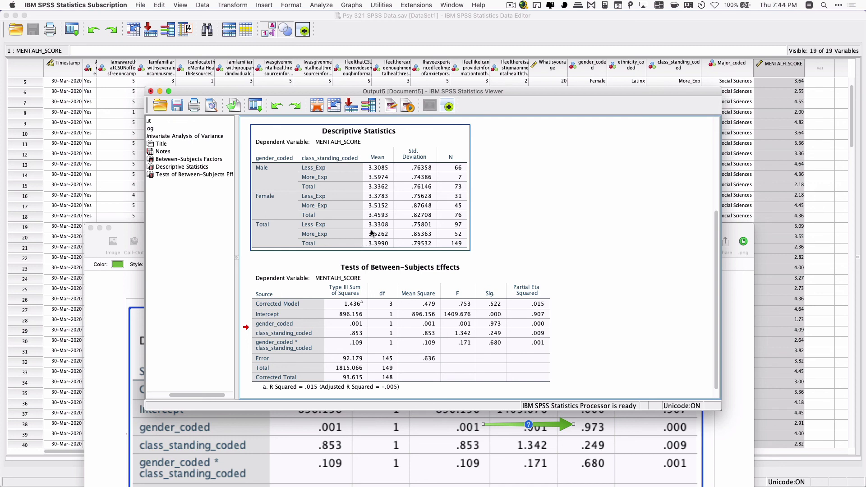
Compare the group means in Descriptive Statistics with the Sig. and Partial Eta Squared values in the Tests of Between-Subjects Effects table.
left_click(510, 298)
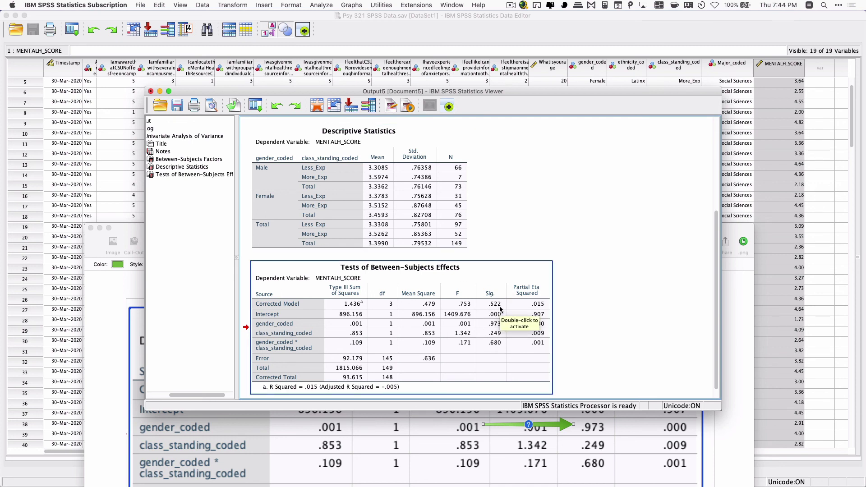
left_click(379, 228)
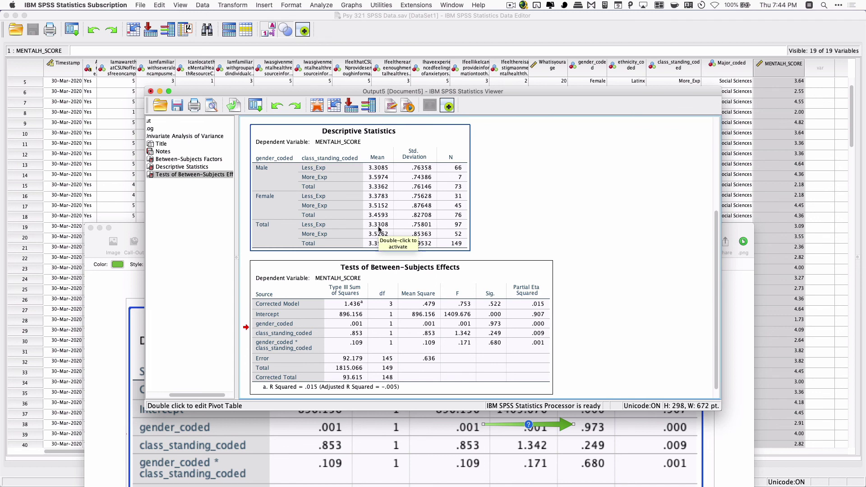
left_click(424, 266)
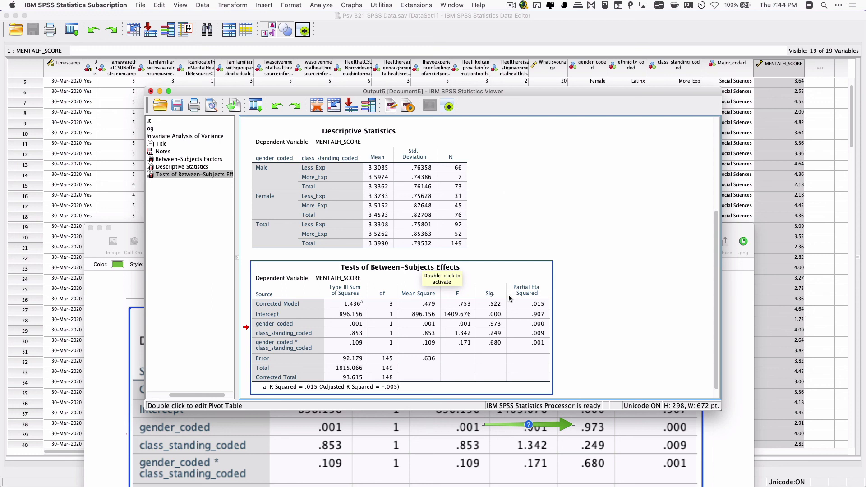
left_click(391, 251)
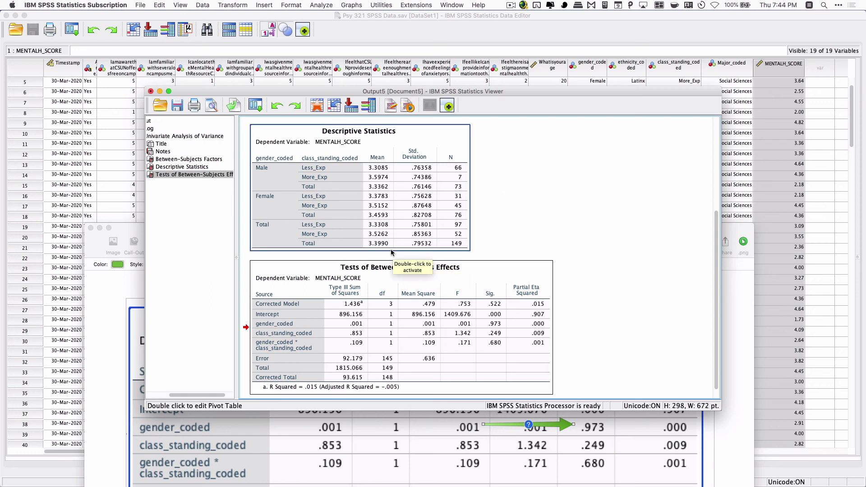
left_click(428, 296)
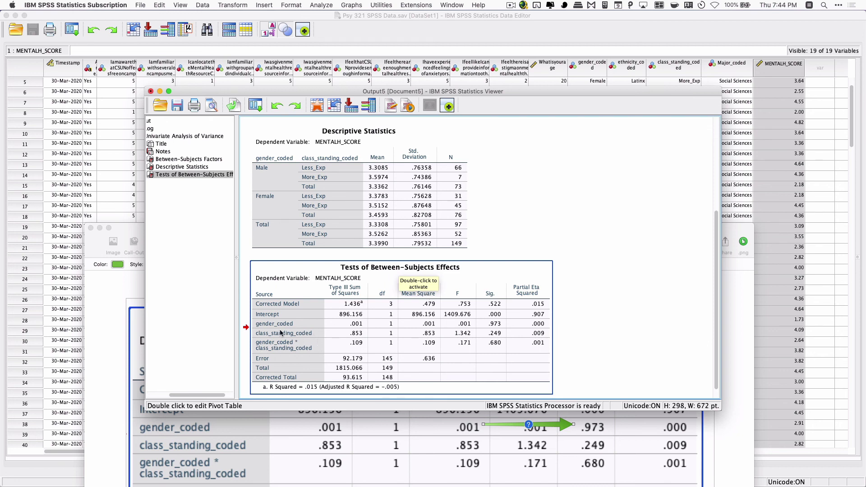
left_click(333, 246)
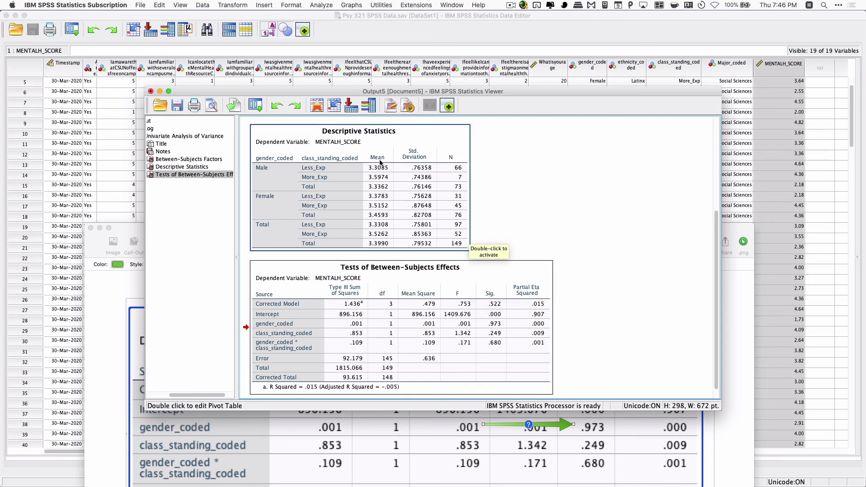
left_click(387, 239)
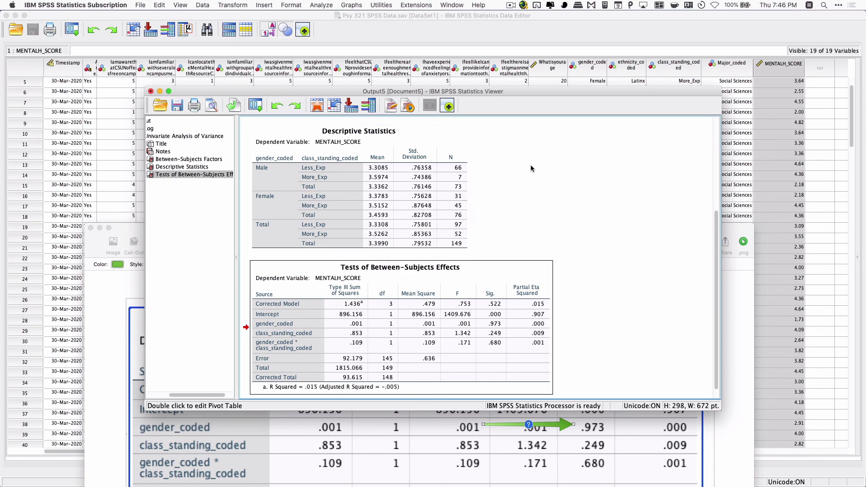
scroll(531, 168, "down", 1)
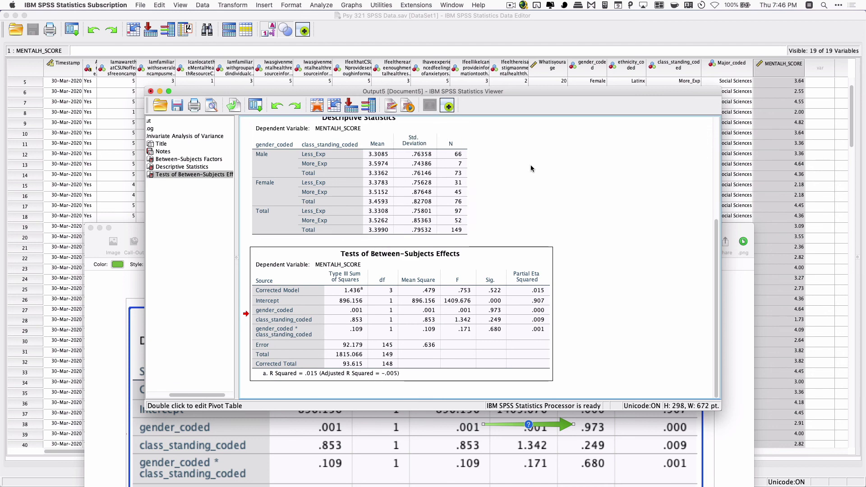